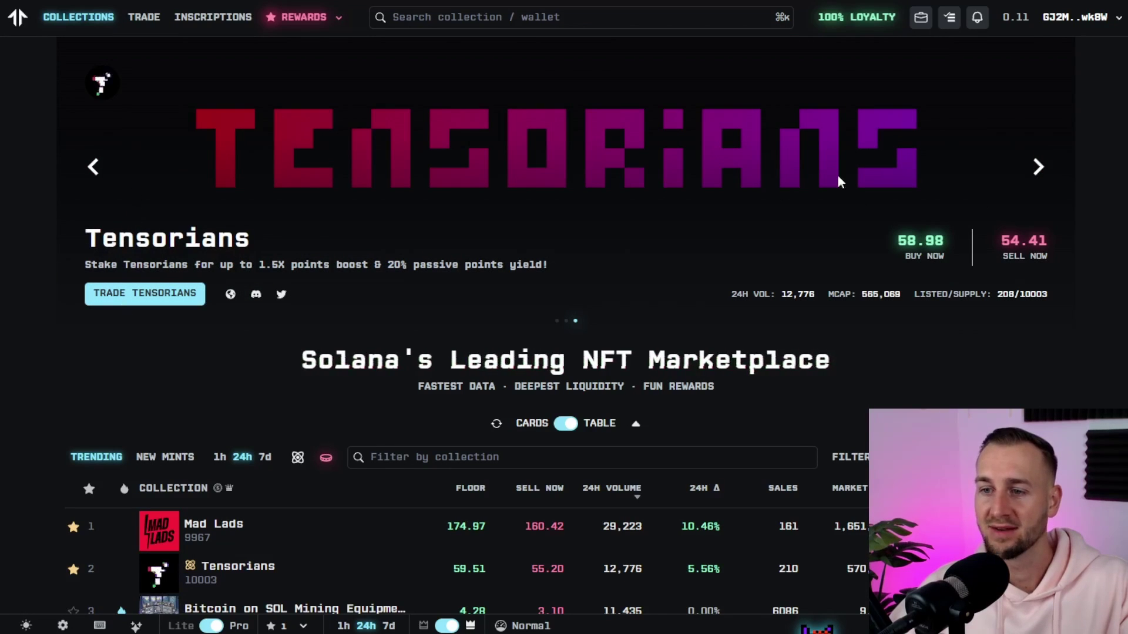
scroll(82, 249, "down", 2)
scroll(83, 249, "down", 2)
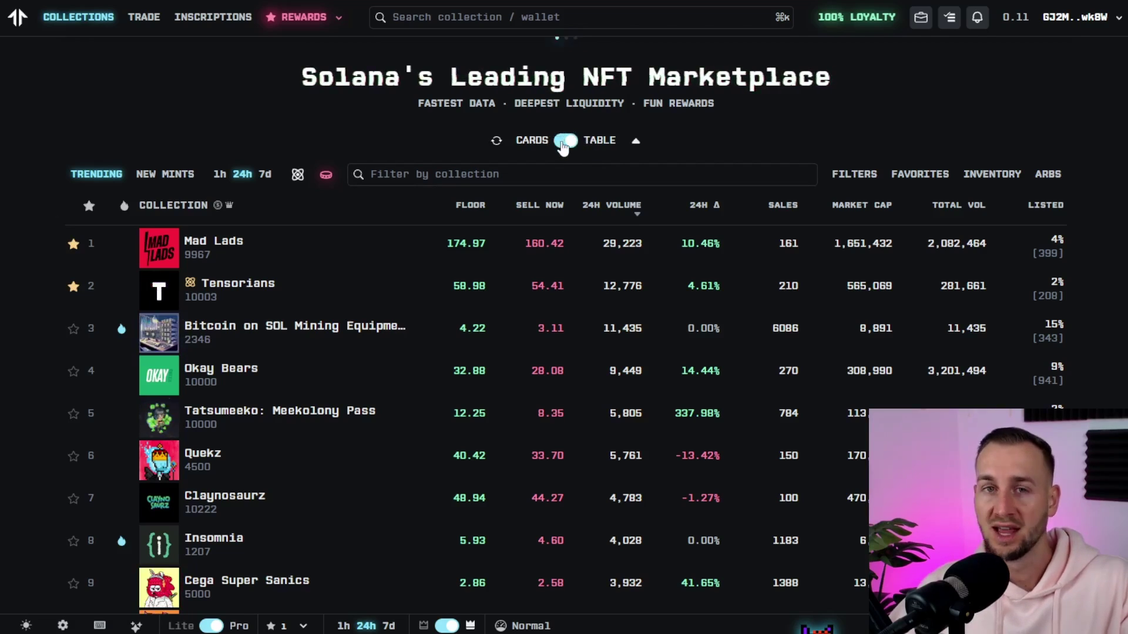
left_click(562, 144)
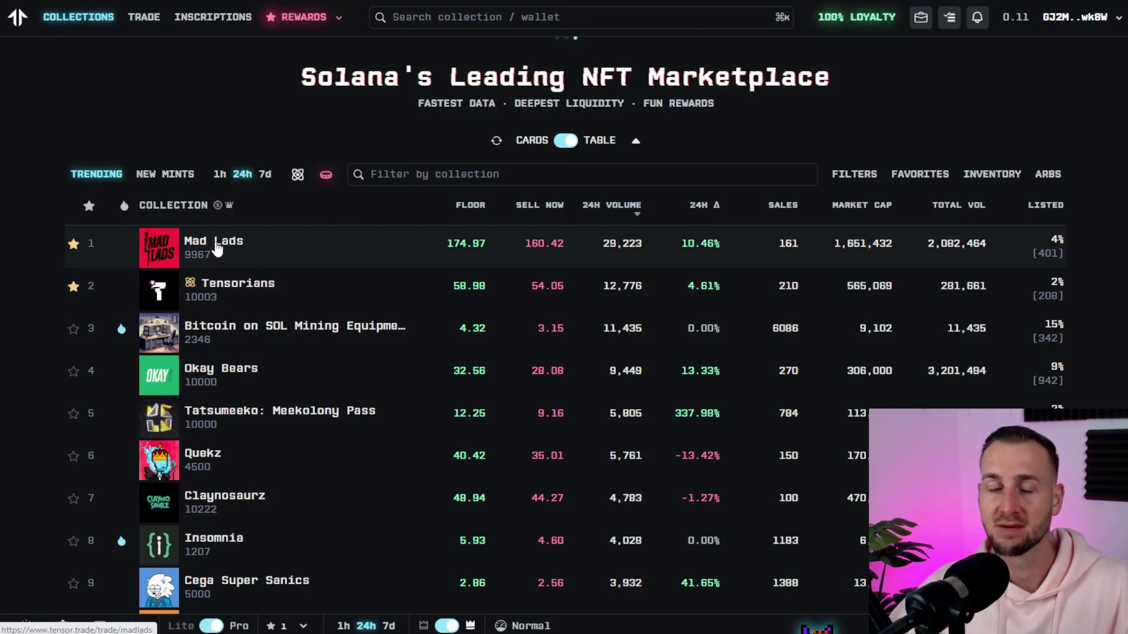
Open Mad Lads from the Trending table to see its price chart, activity feed and sweep panel.
left_click(216, 245)
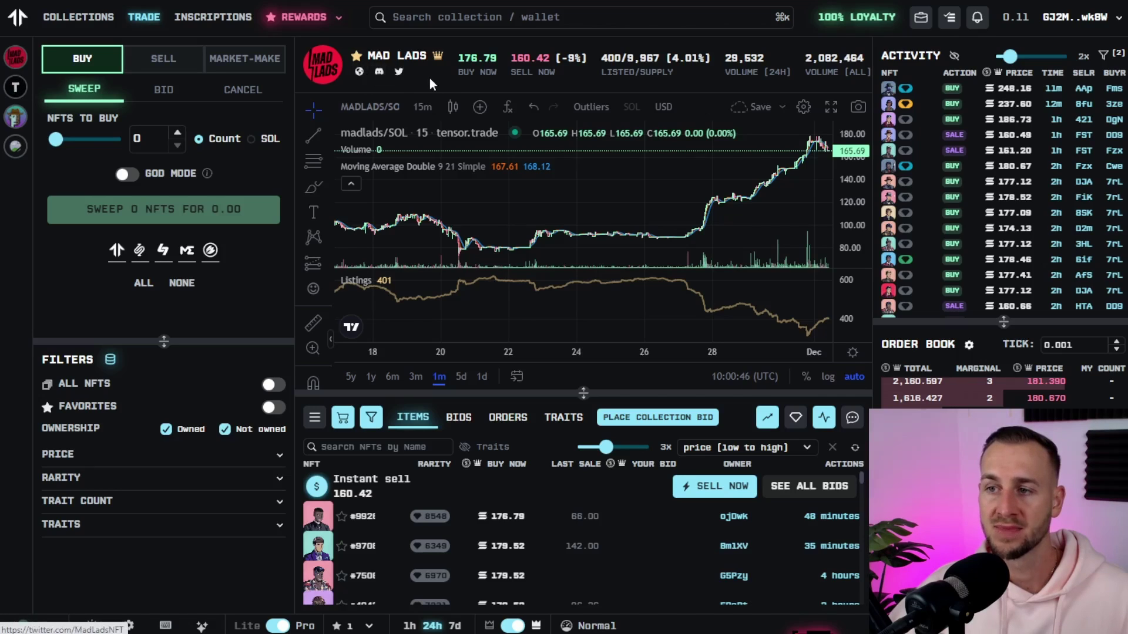
mouse_move(439, 64)
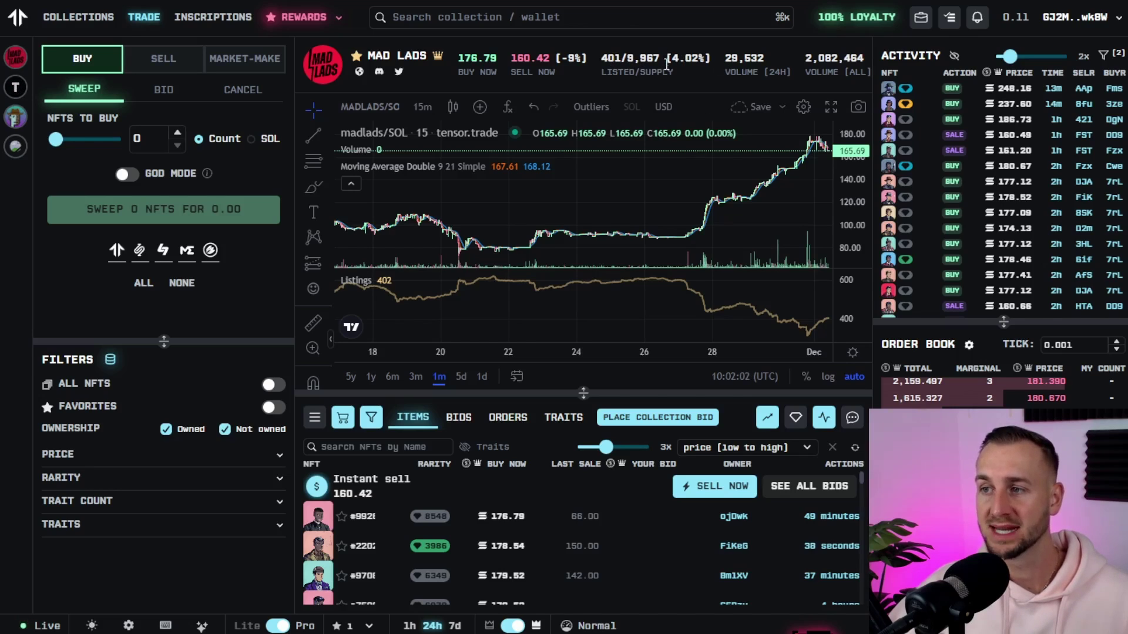
left_click_drag(666, 58, 715, 69)
left_click(710, 69)
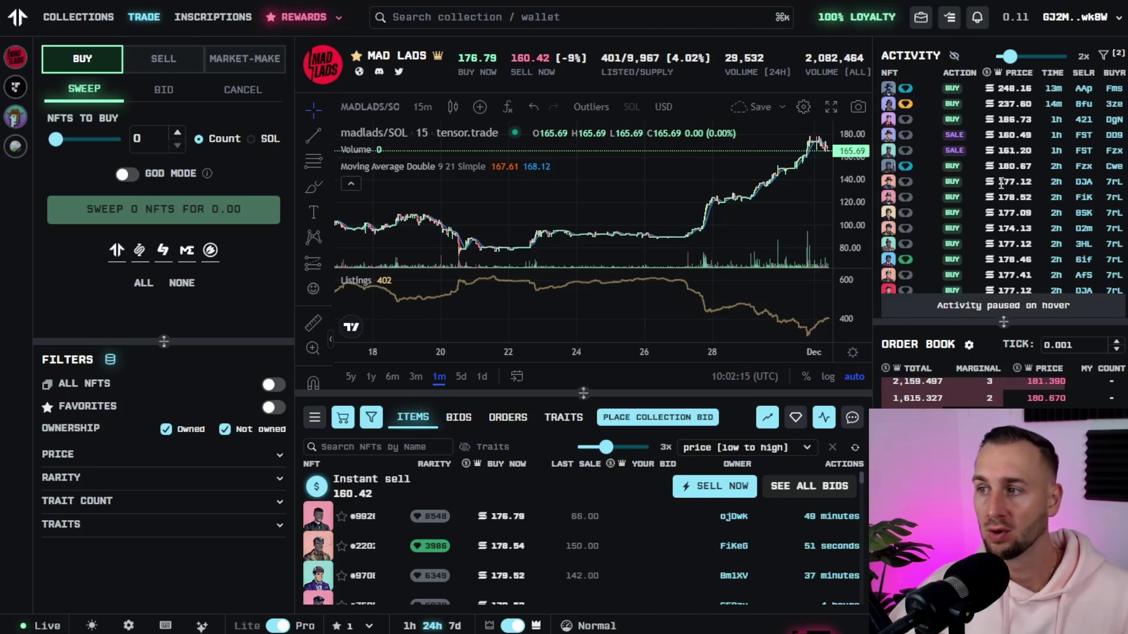
scroll(956, 119, "down", 3)
scroll(954, 147, "down", 3)
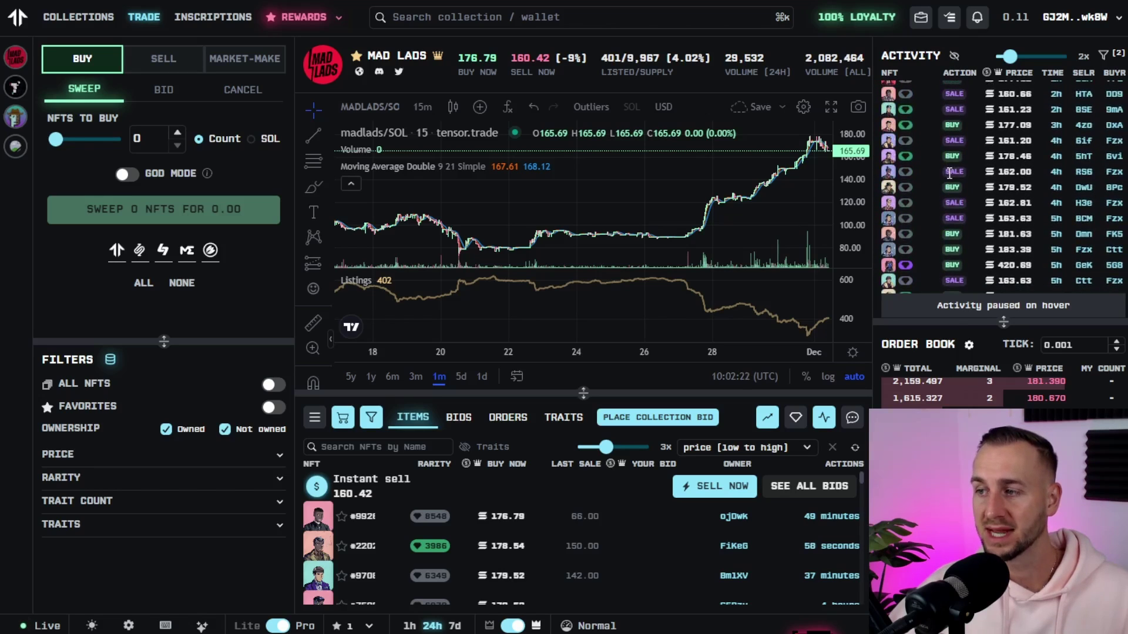
scroll(952, 177, "down", 6)
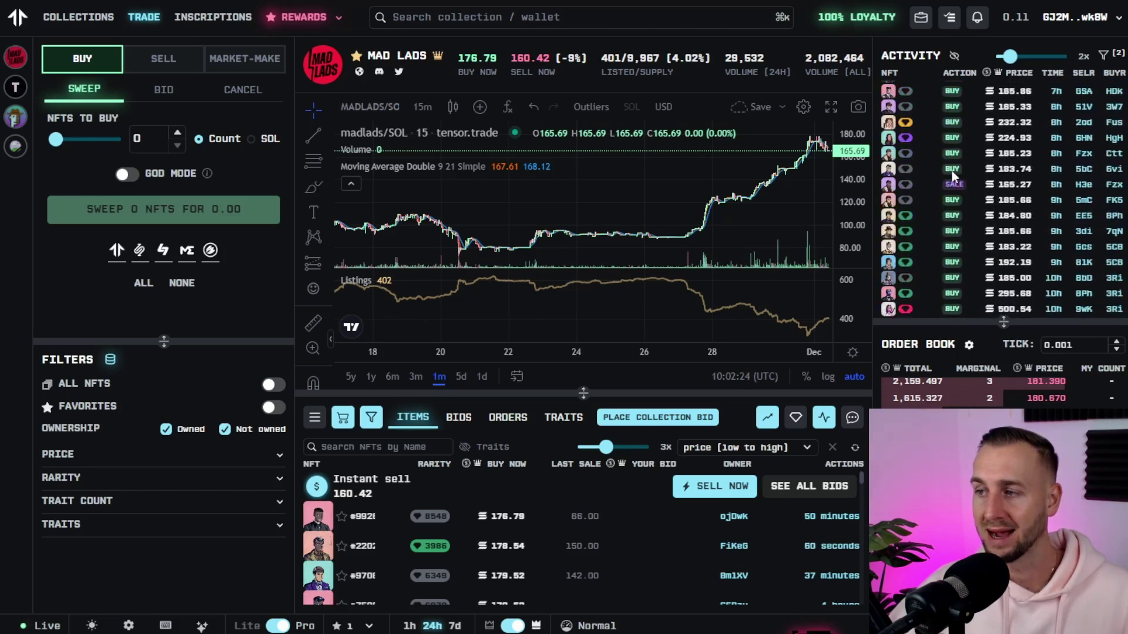
scroll(955, 206, "up", 8)
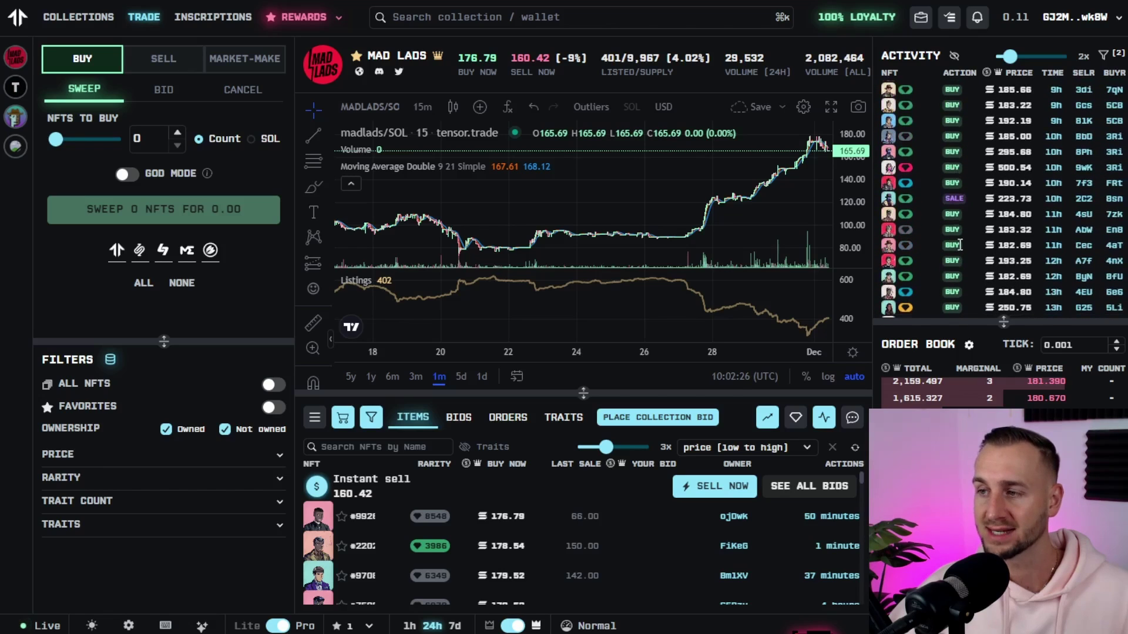
scroll(959, 250, "up", 5)
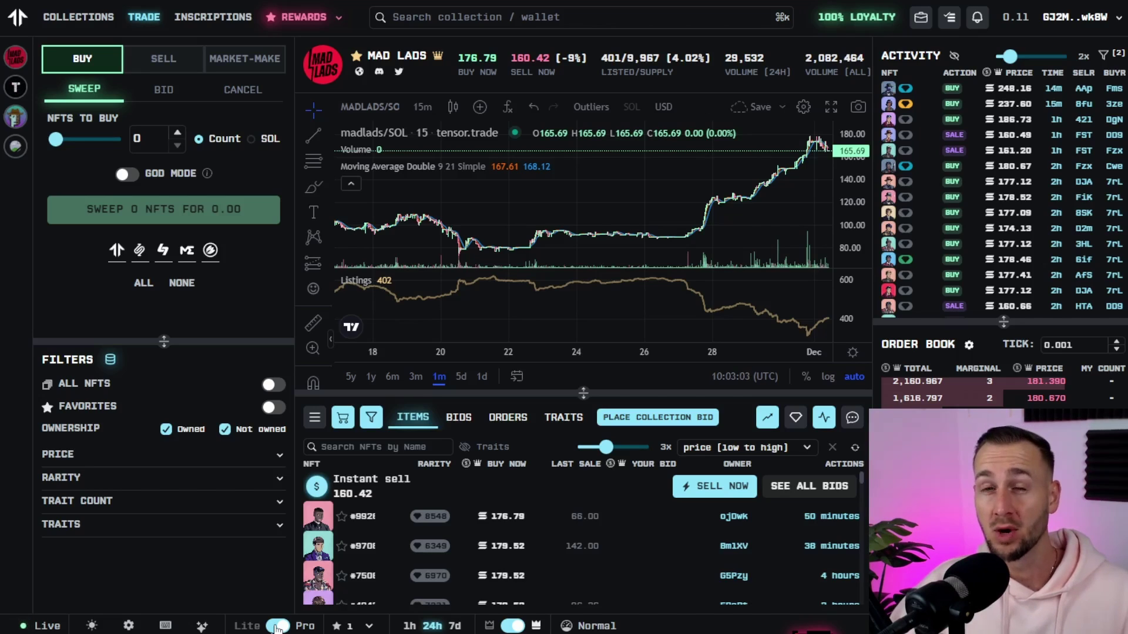
left_click(276, 626)
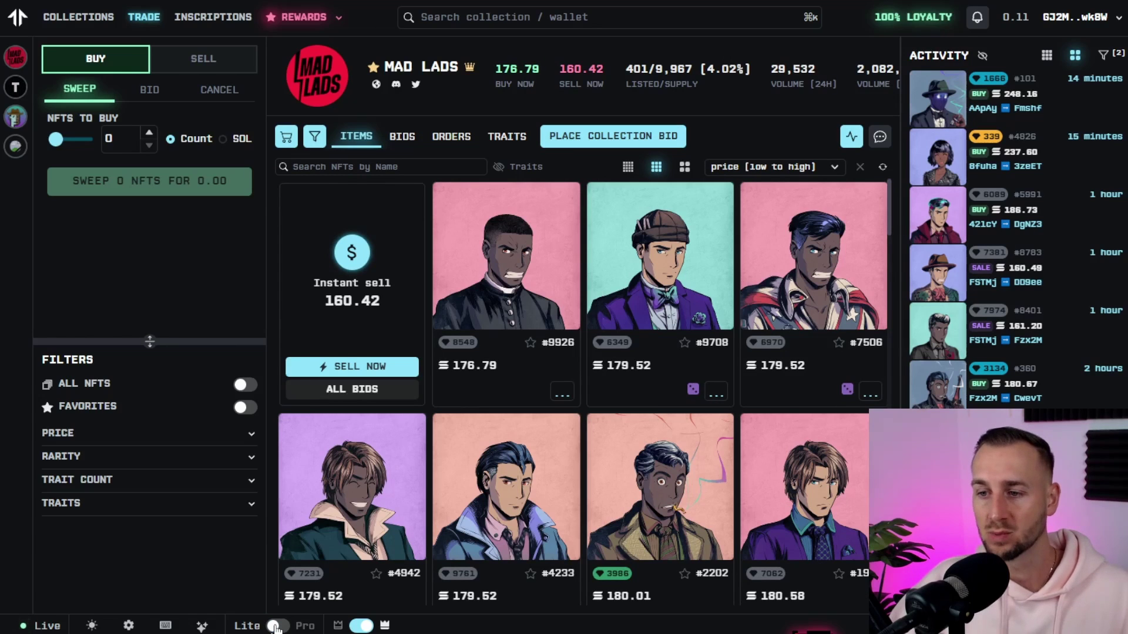
scroll(505, 446, "down", 4)
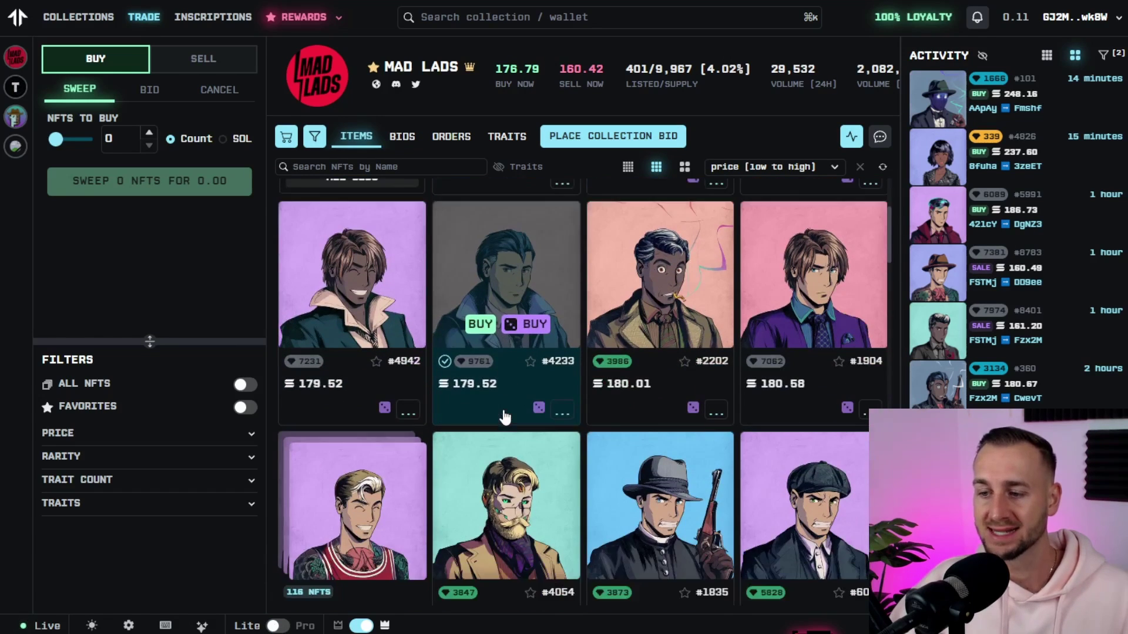
scroll(505, 417, "down", 6)
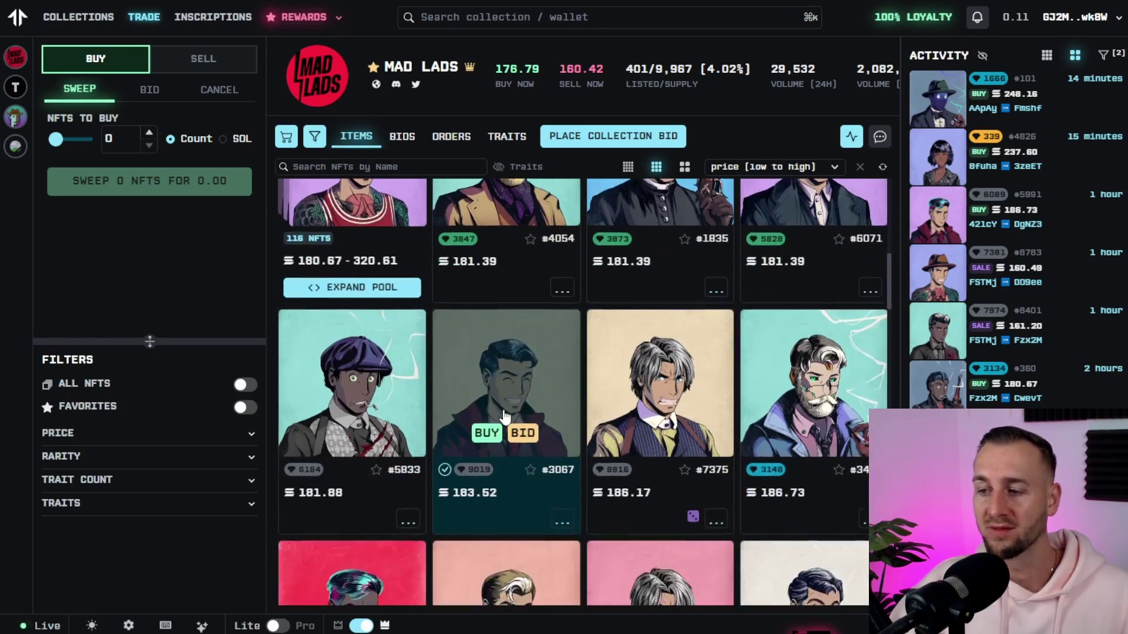
scroll(504, 416, "down", 4)
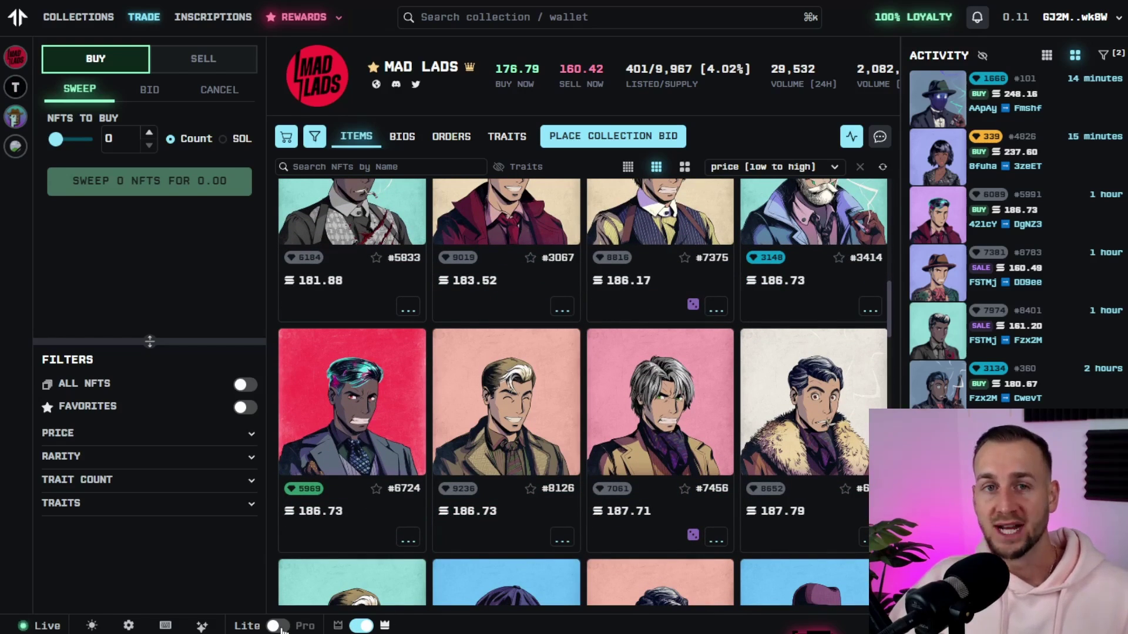
left_click(279, 626)
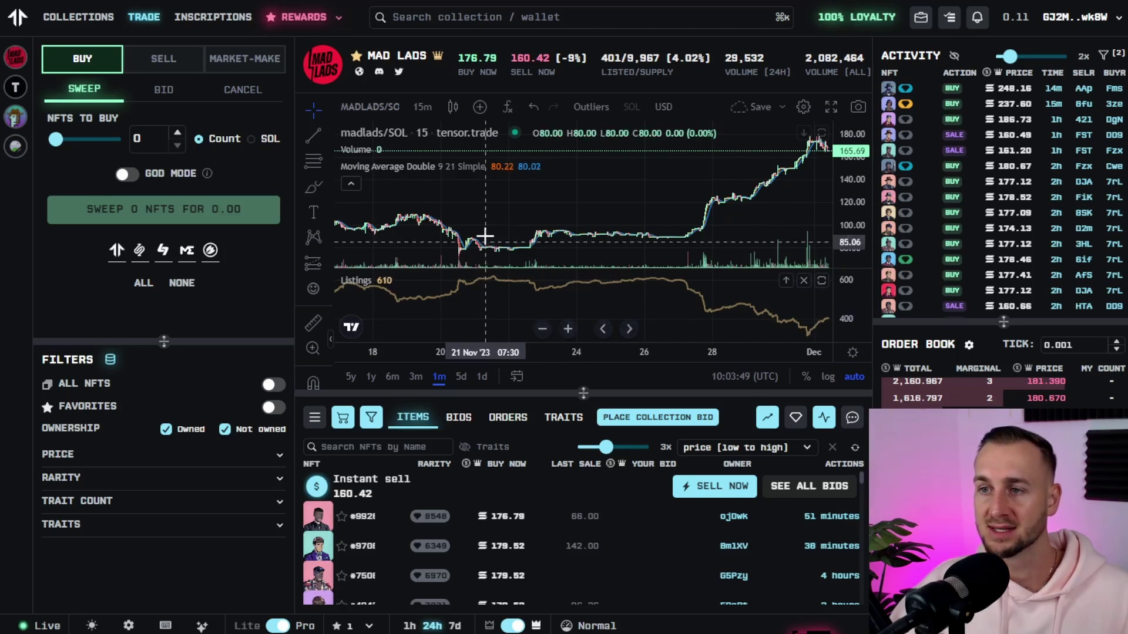
Switch the Mad Lads price chart to daily candles.
left_click(423, 107)
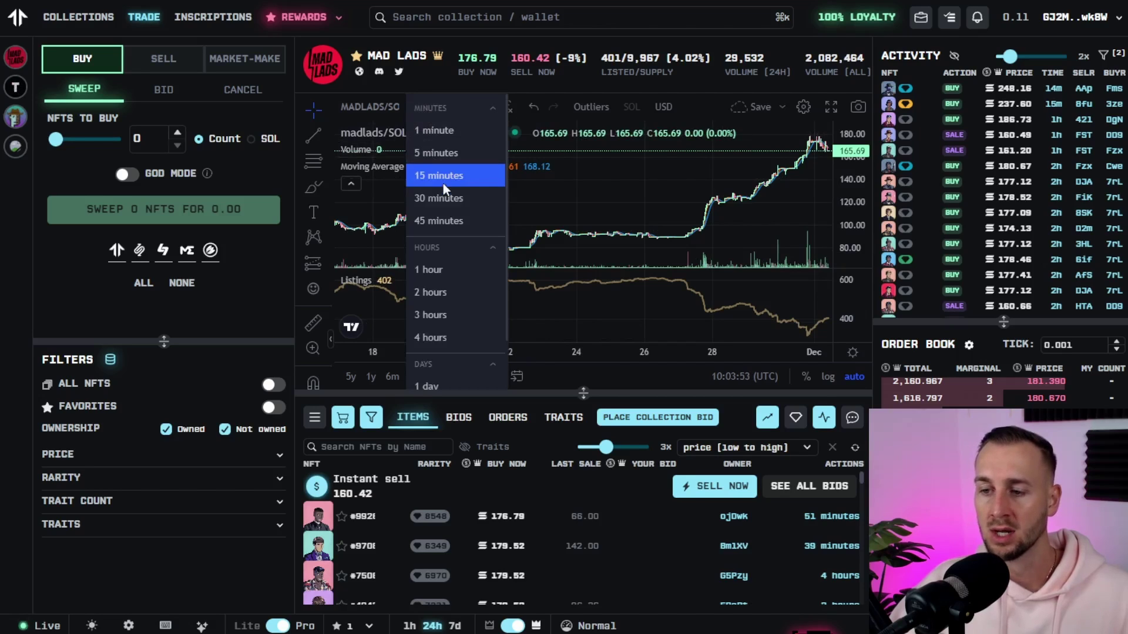
scroll(442, 186, "down", 1)
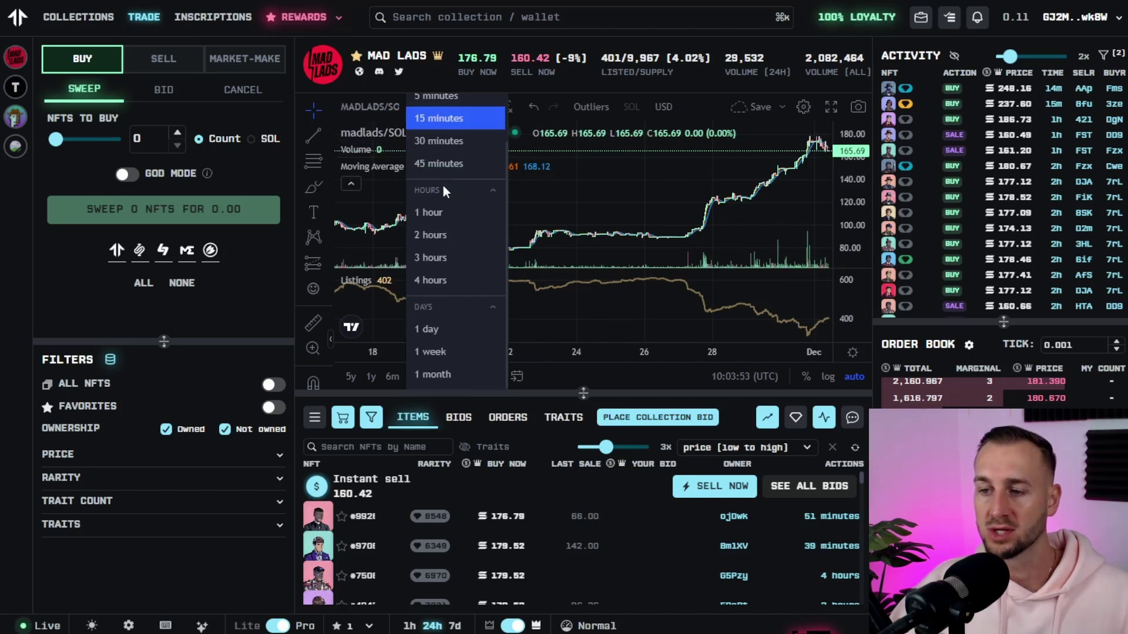
left_click(434, 328)
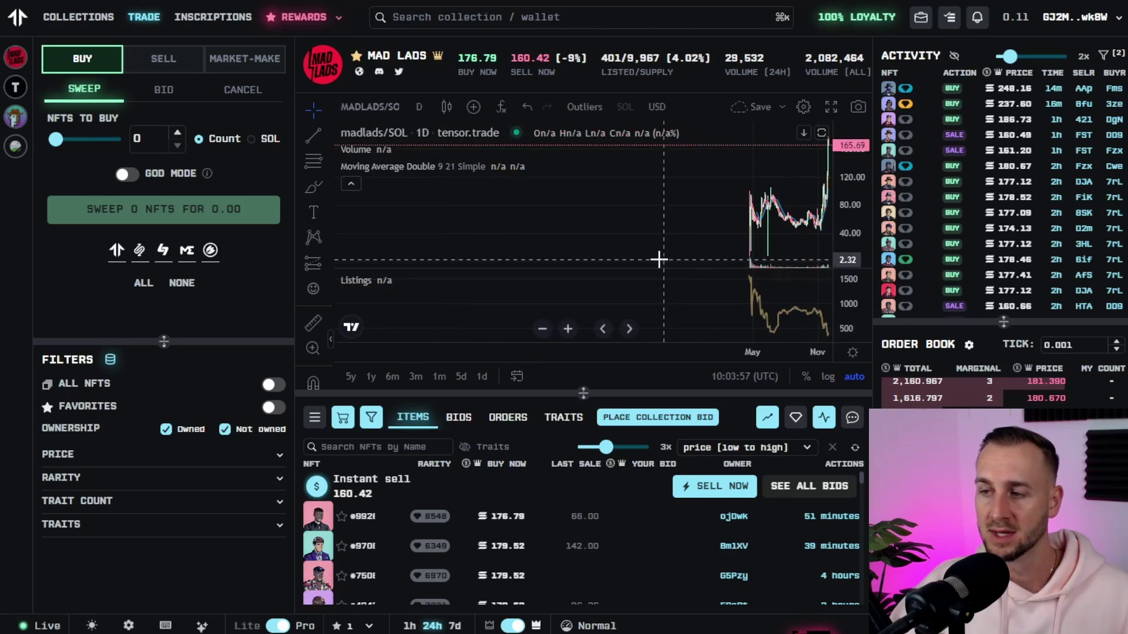
Pan to recent dates, enlarge the price pane, and stretch the price scale to span −25 to 200.
left_click_drag(655, 260, 428, 252)
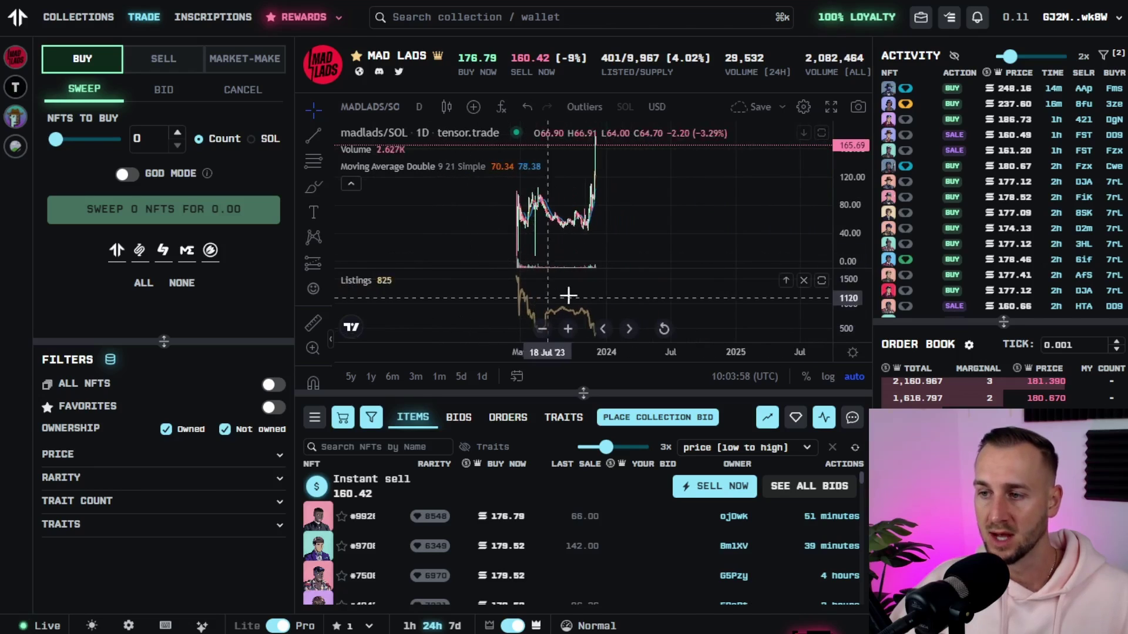
left_click_drag(607, 262, 594, 299)
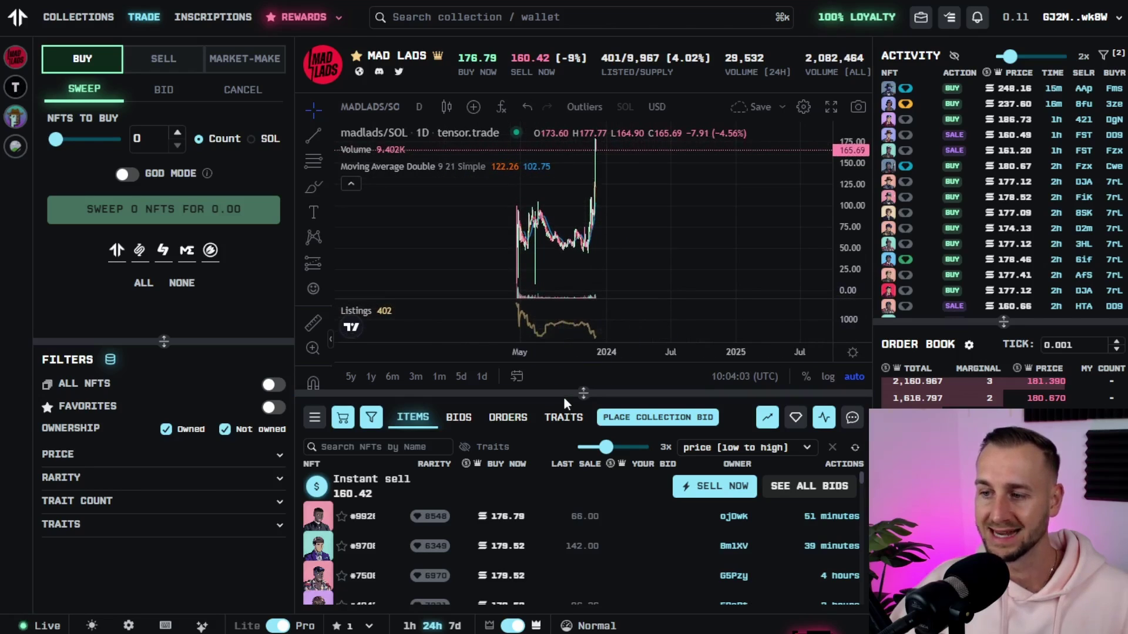
left_click_drag(562, 396, 556, 449)
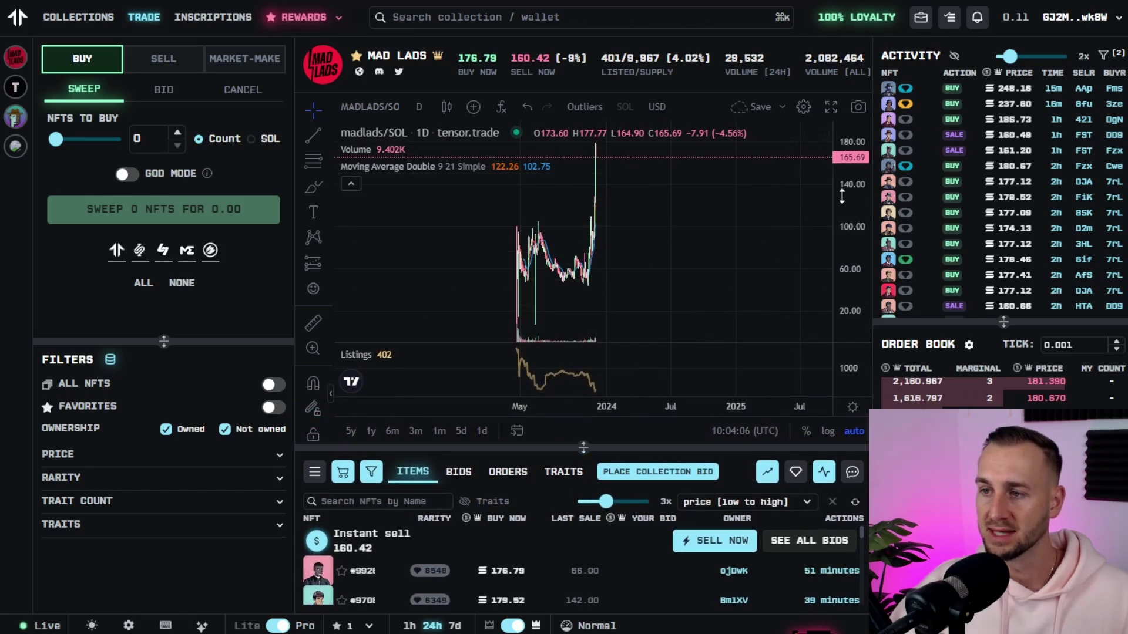
left_click_drag(841, 197, 841, 220)
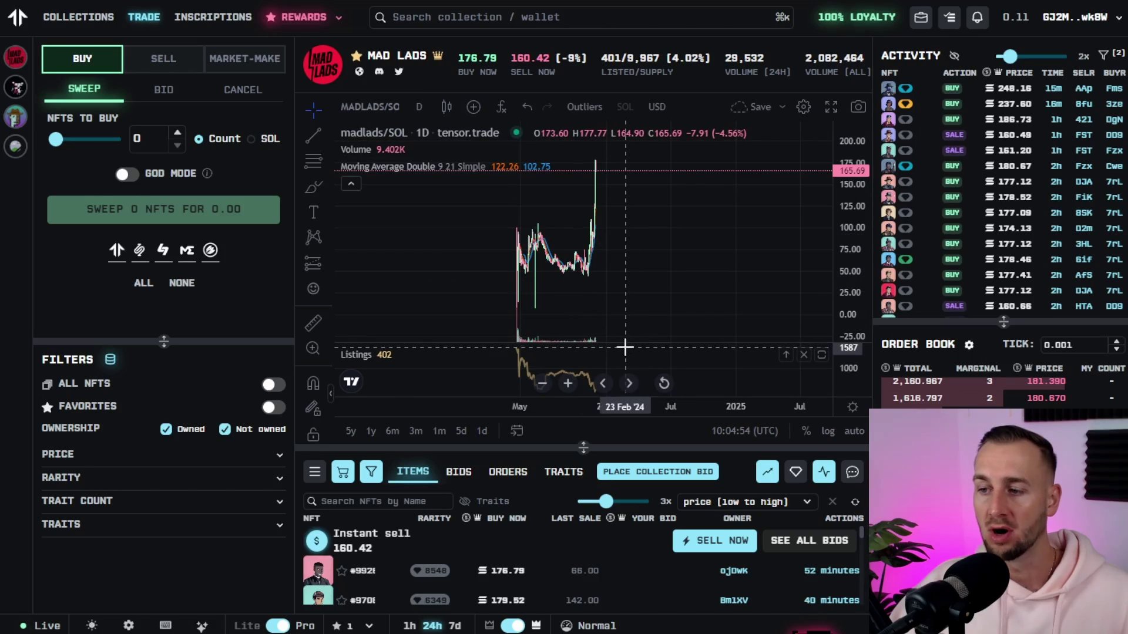
Drag the price/Listings divider upward to make the Listings history pane taller.
left_click_drag(621, 345, 615, 264)
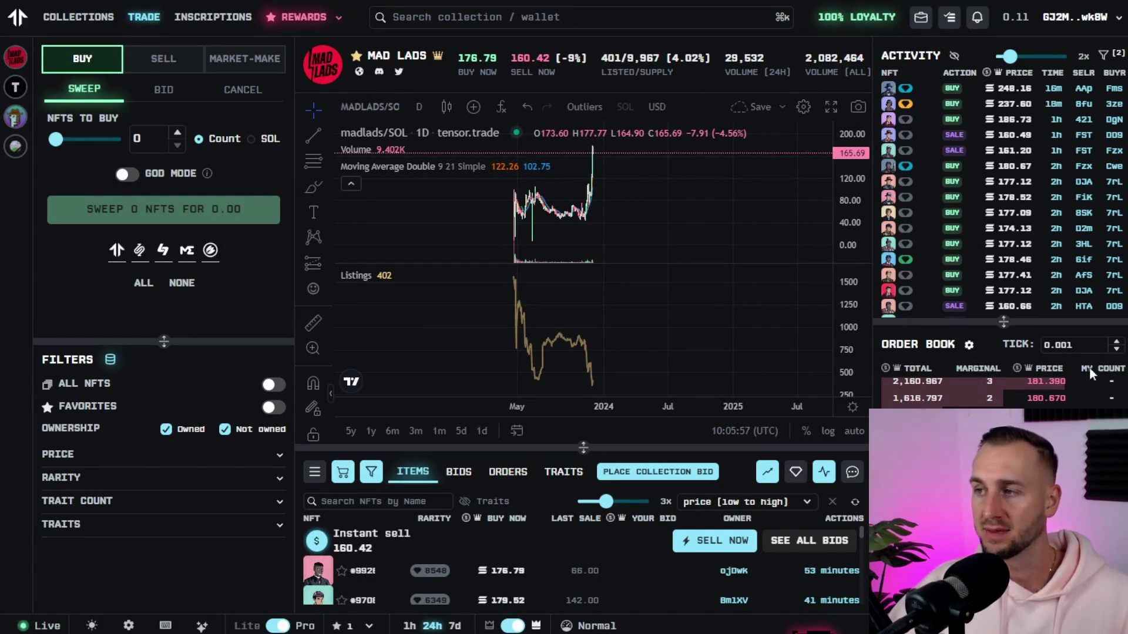
Toggle off the activity feed and order book beside the Mad Lads chart.
mouse_move(971, 187)
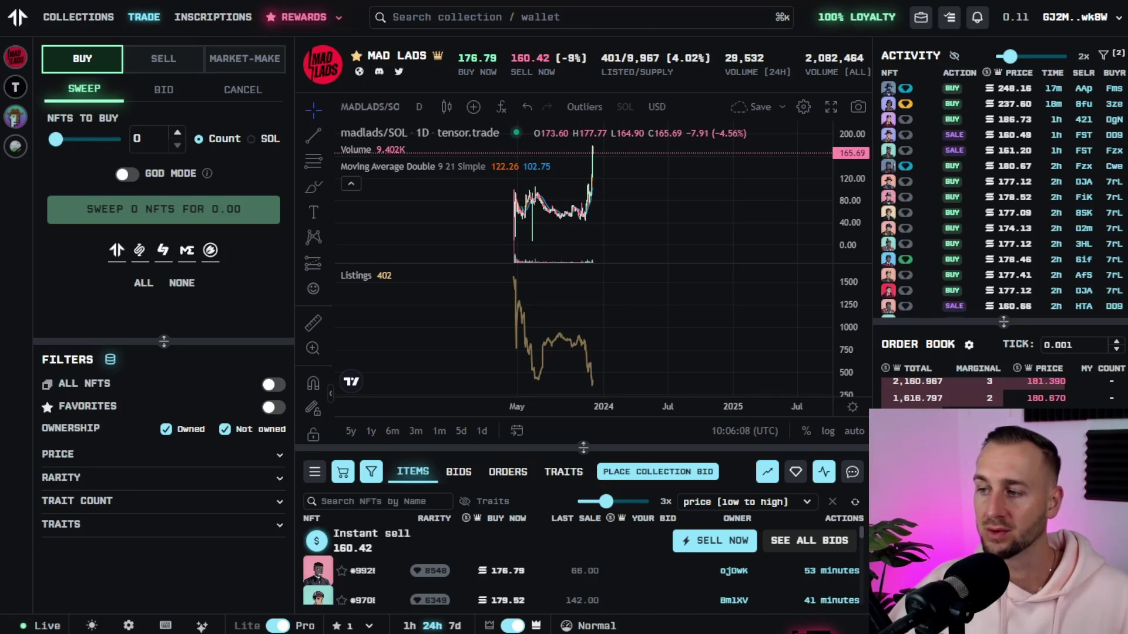
left_click(954, 55)
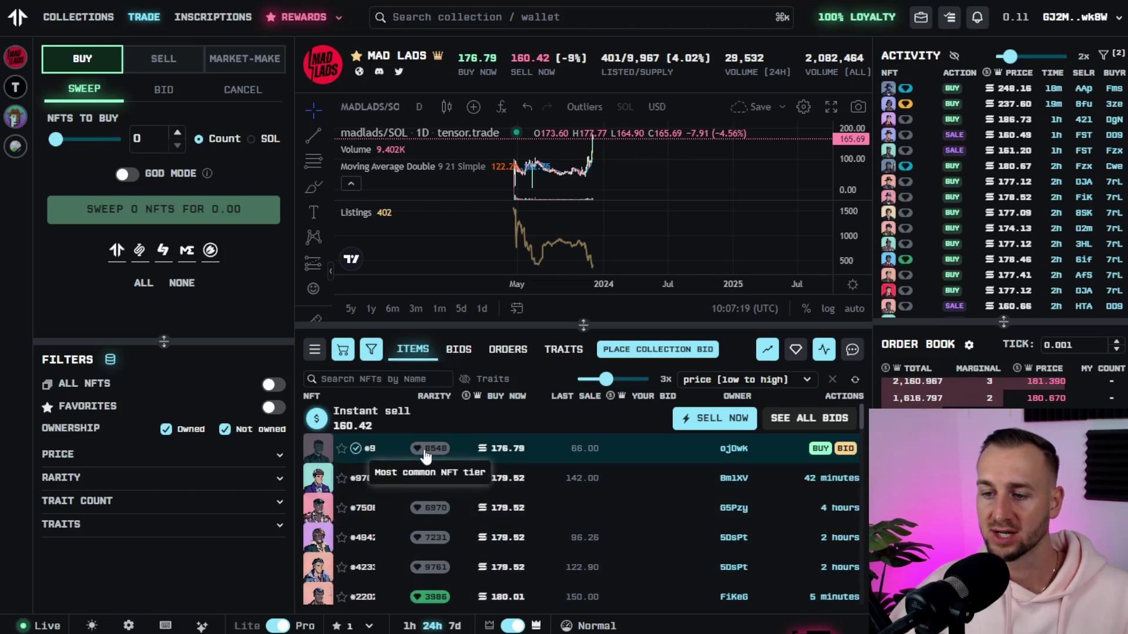
Review the Mad Lads BIDS, ORDERS and TRAITS tabs, then return to the ITEMS listings.
left_click(464, 352)
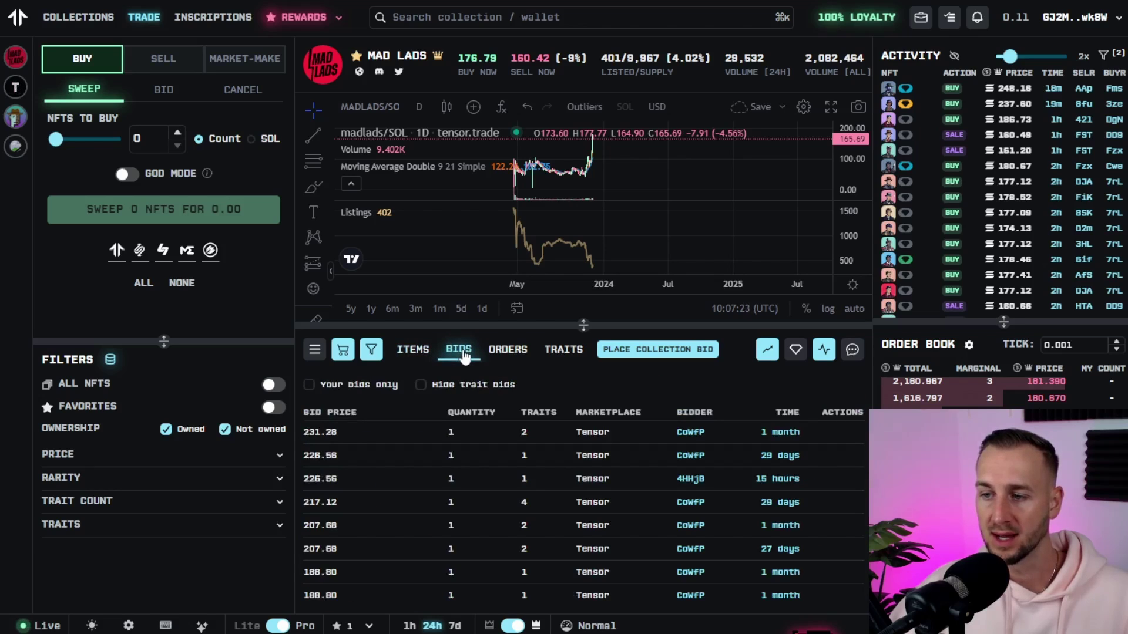
left_click(508, 351)
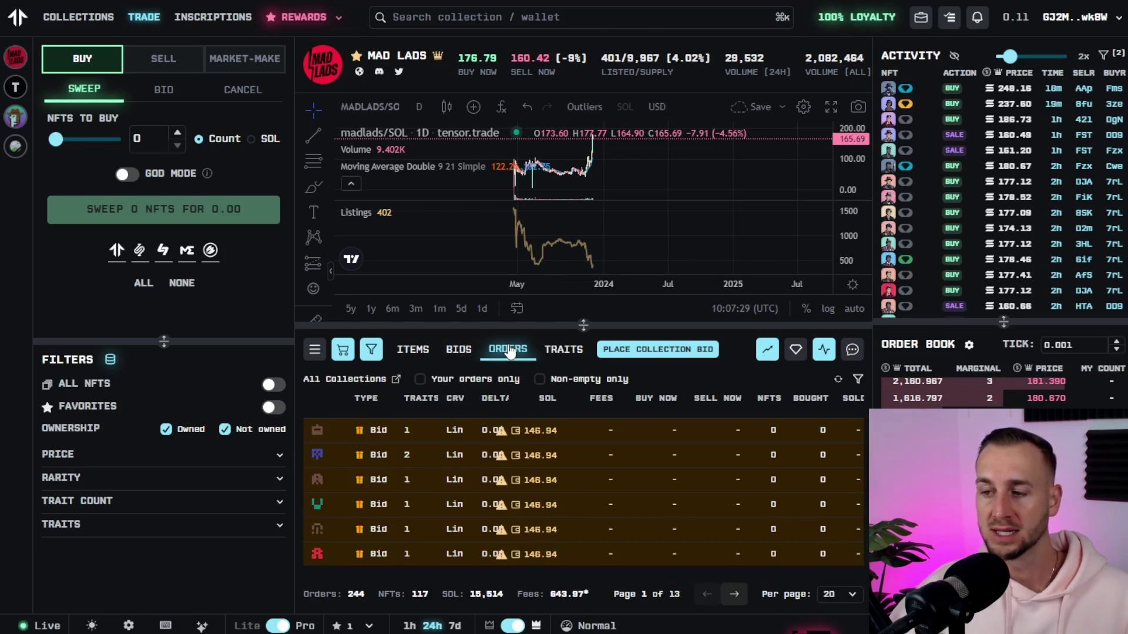
left_click(557, 351)
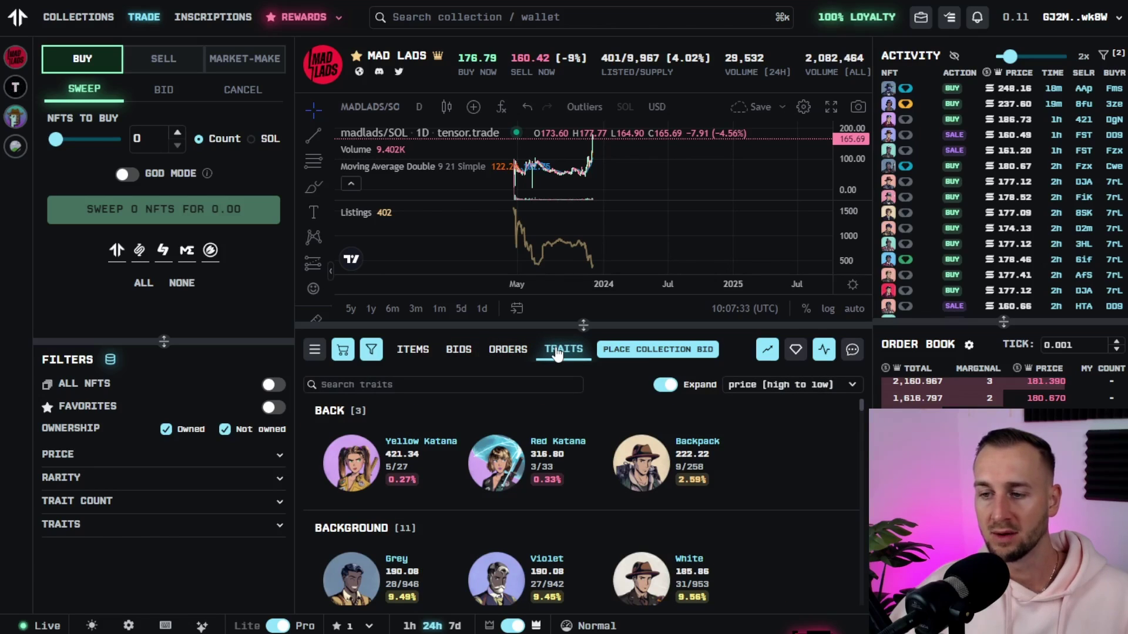
left_click(414, 353)
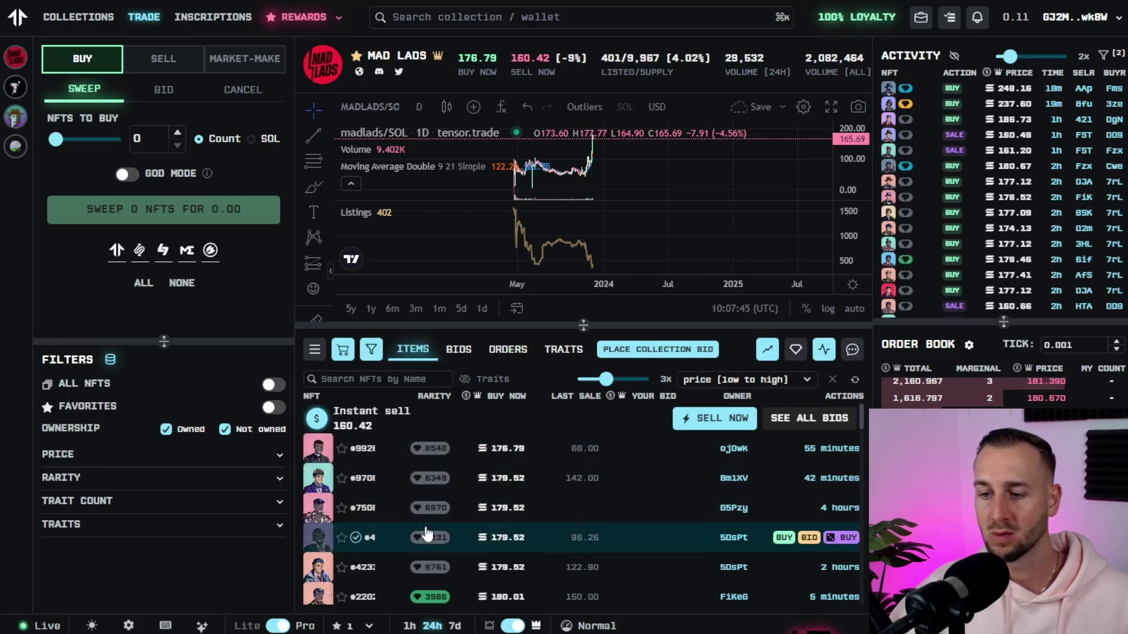
Add the five cheapest Mad Lads listings, including #4054 and #6071, to the buy cart for 898.61 SOL.
left_click(391, 456)
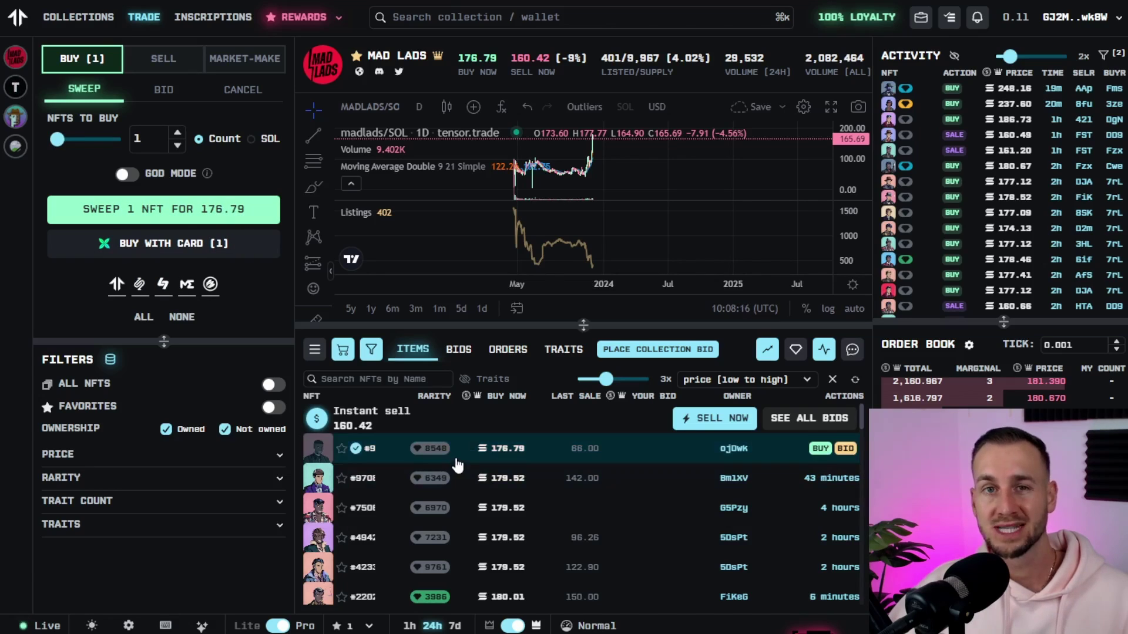
left_click(453, 478)
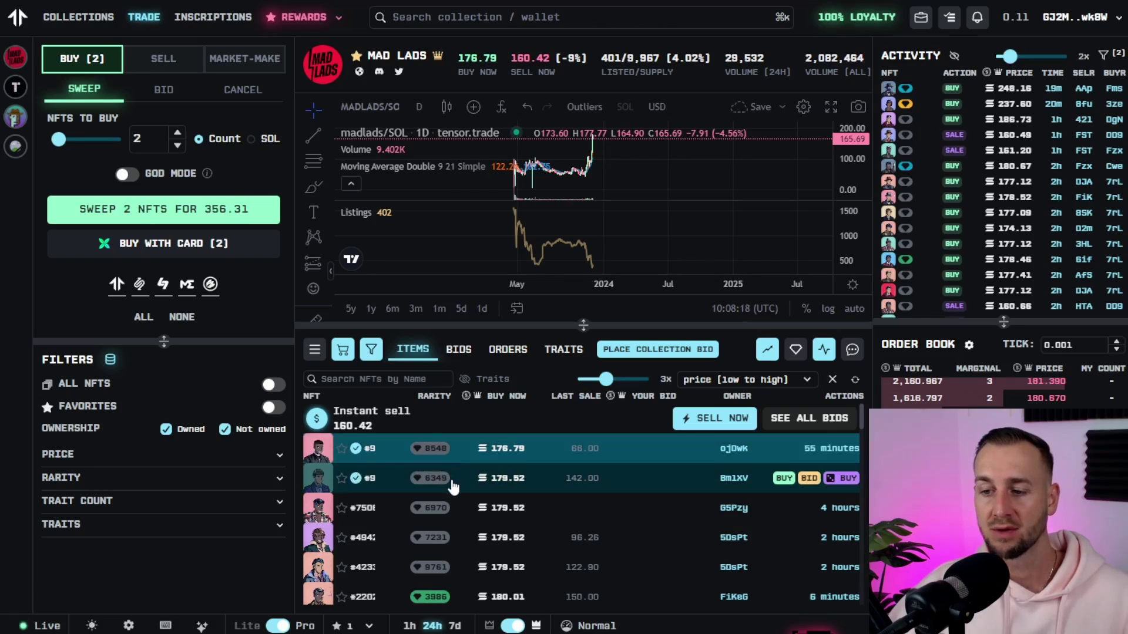
left_click(443, 545)
scroll(435, 502, "down", 3)
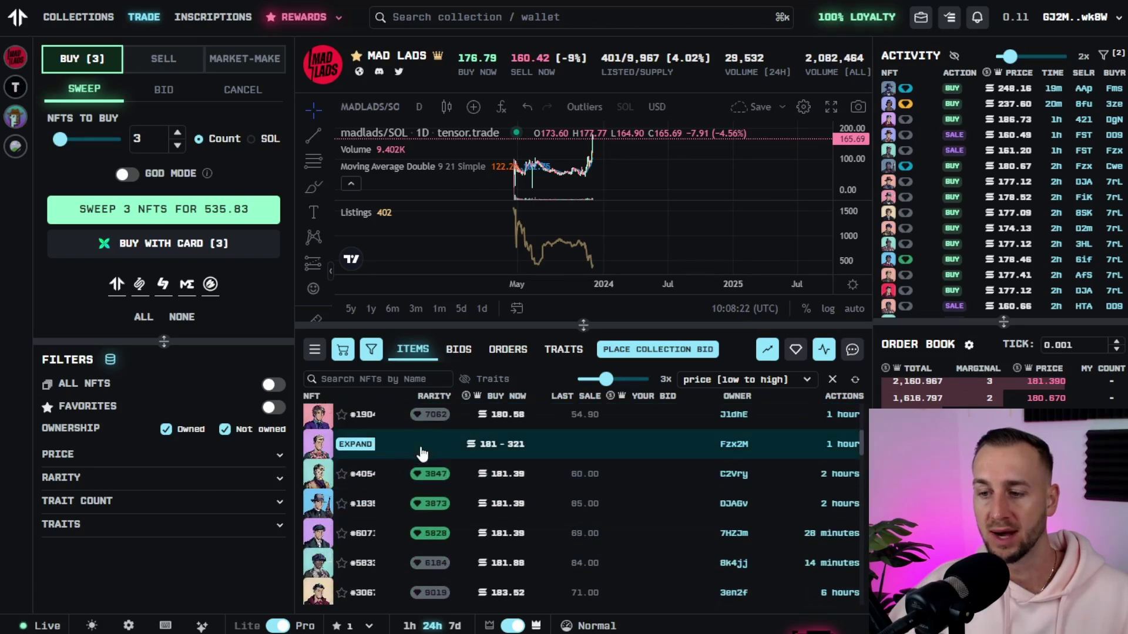
left_click(429, 475)
left_click(442, 531)
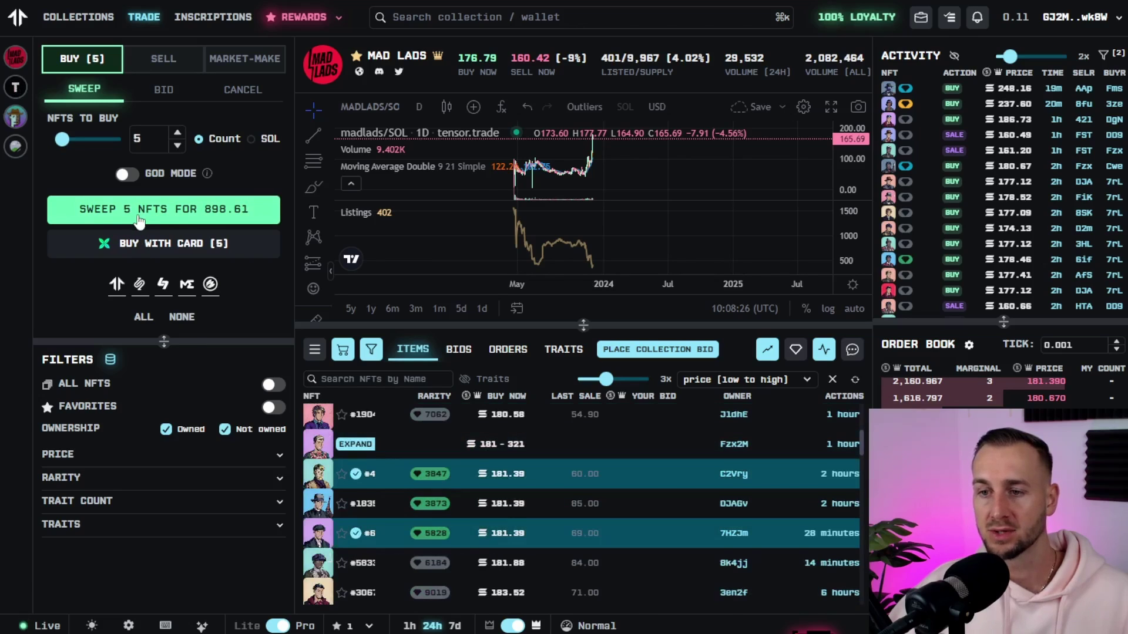
Reset the NFTs-to-buy slider, set it to 10, then raise it to 13 for a 2,344 SOL sweep.
left_click_drag(65, 147, 37, 151)
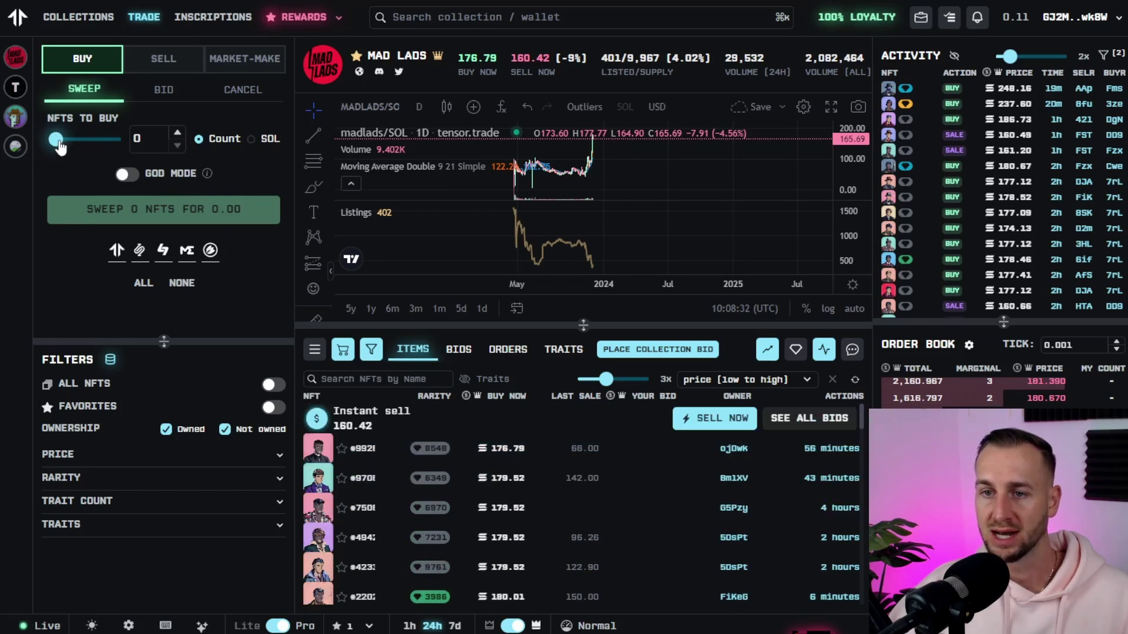
left_click_drag(59, 146, 69, 146)
left_click(177, 132)
left_click(177, 132)
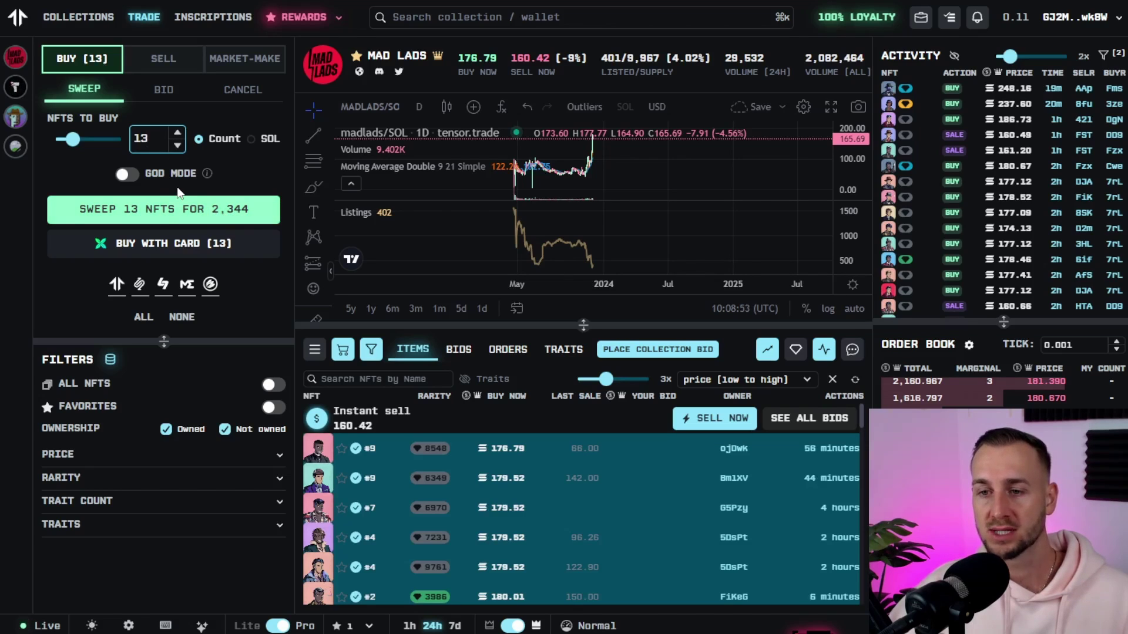
Review the 13-NFT sweep without buying, then reset the buy count to 0.
left_click(167, 212)
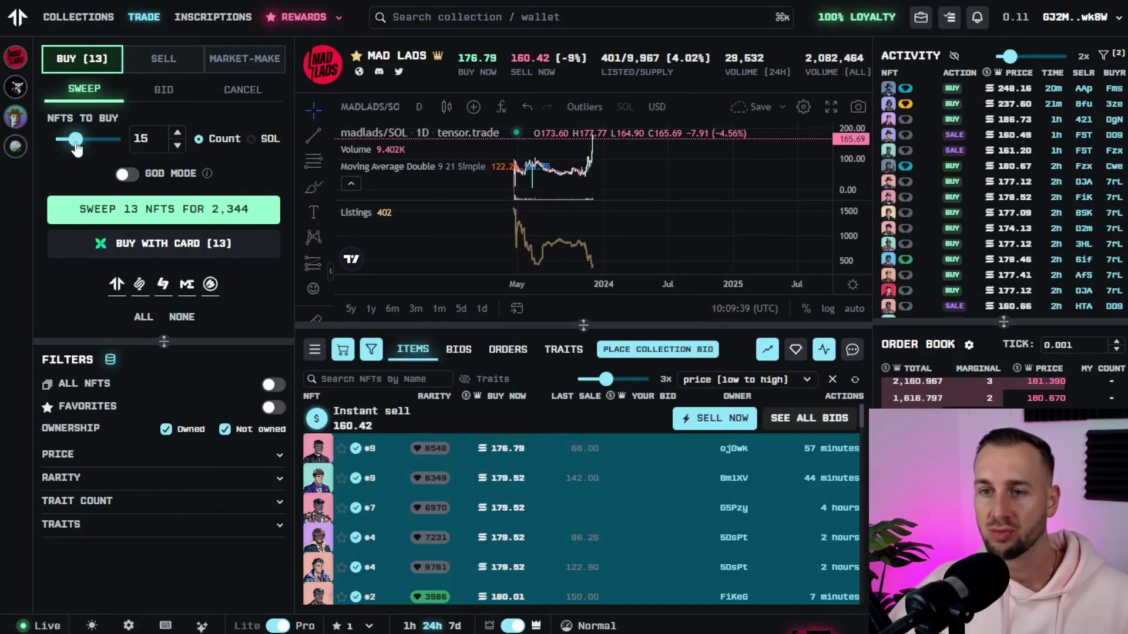
left_click_drag(72, 139, 37, 145)
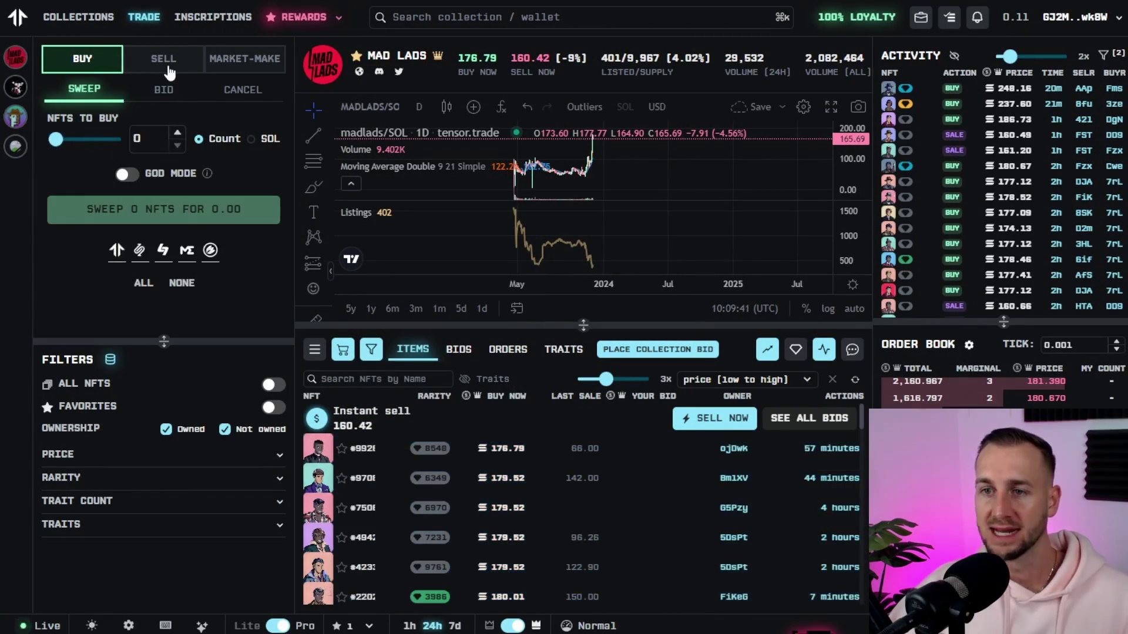
left_click(165, 64)
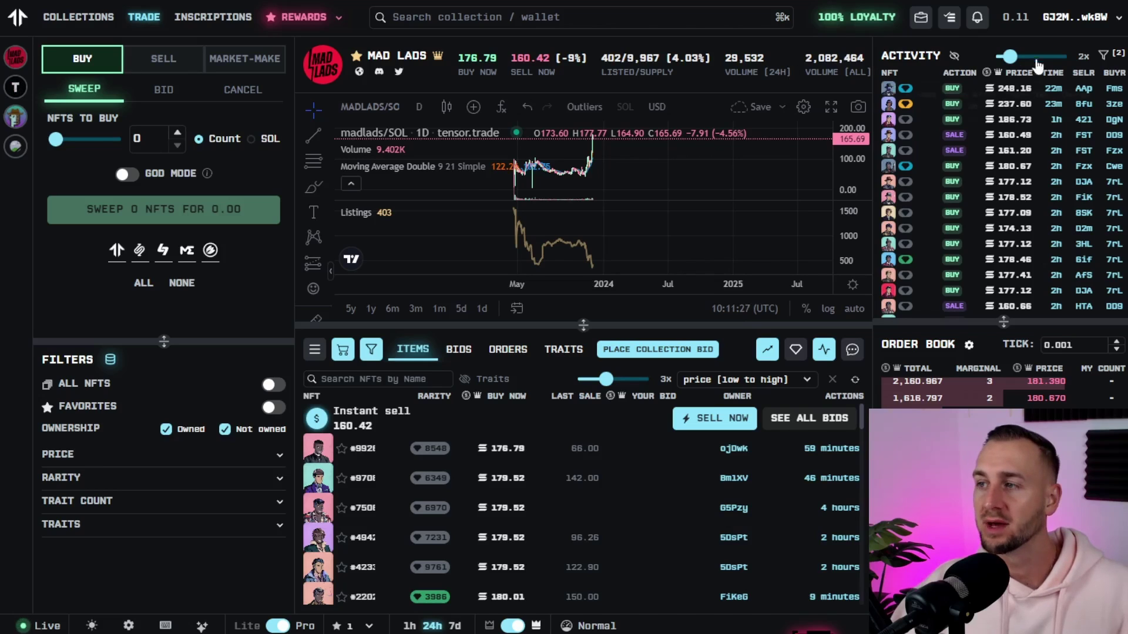
View the wallet's NFT inventory from the wallet address menu.
left_click(1087, 21)
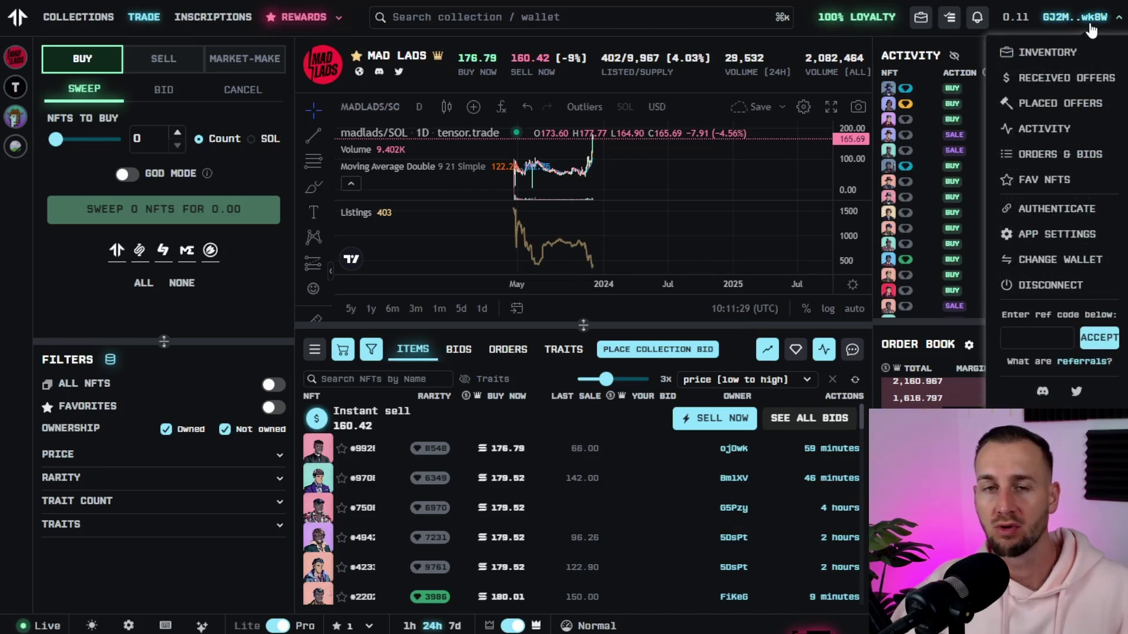
left_click(1049, 54)
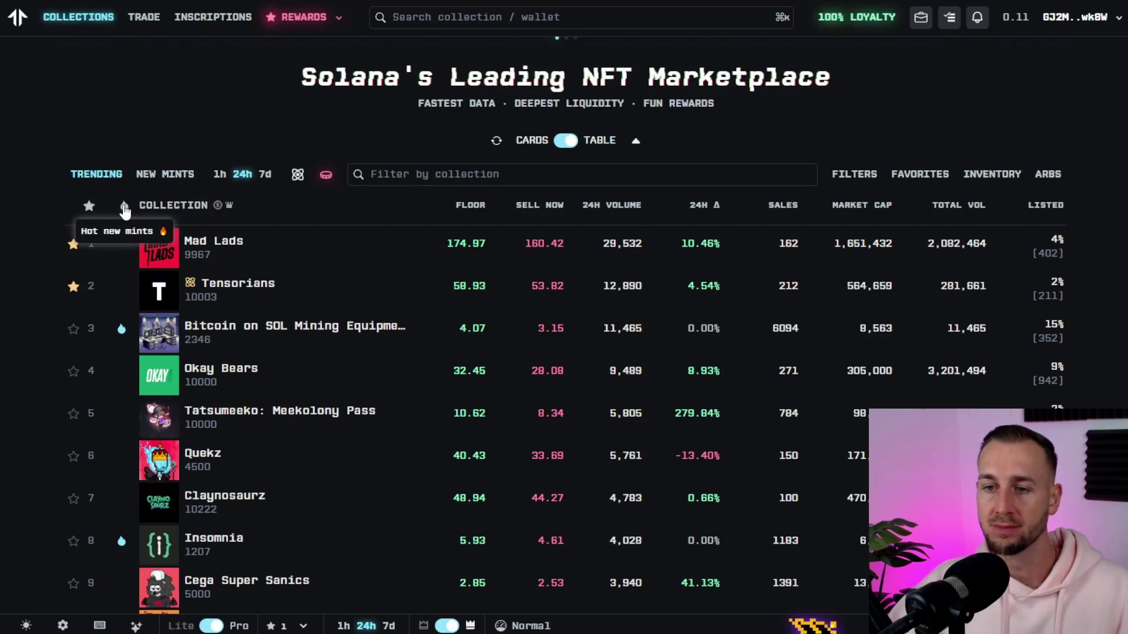
Sort by newest mints, filter 24h volume to 11–4446, and open Solami Heroes' X profile.
left_click(125, 209)
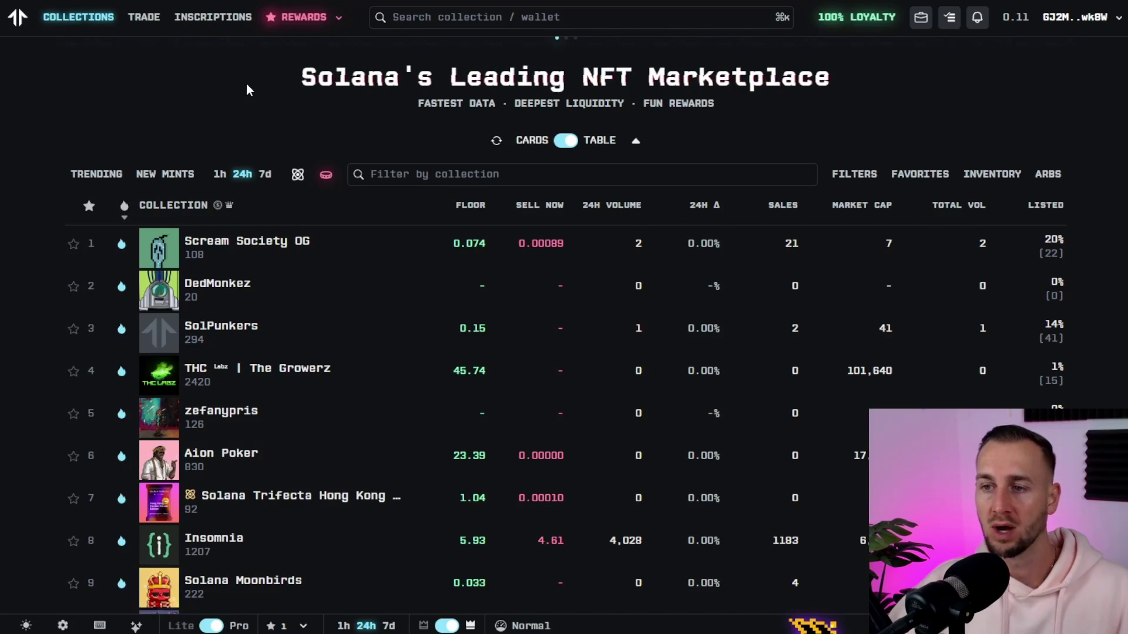
scroll(246, 83, "down", 1)
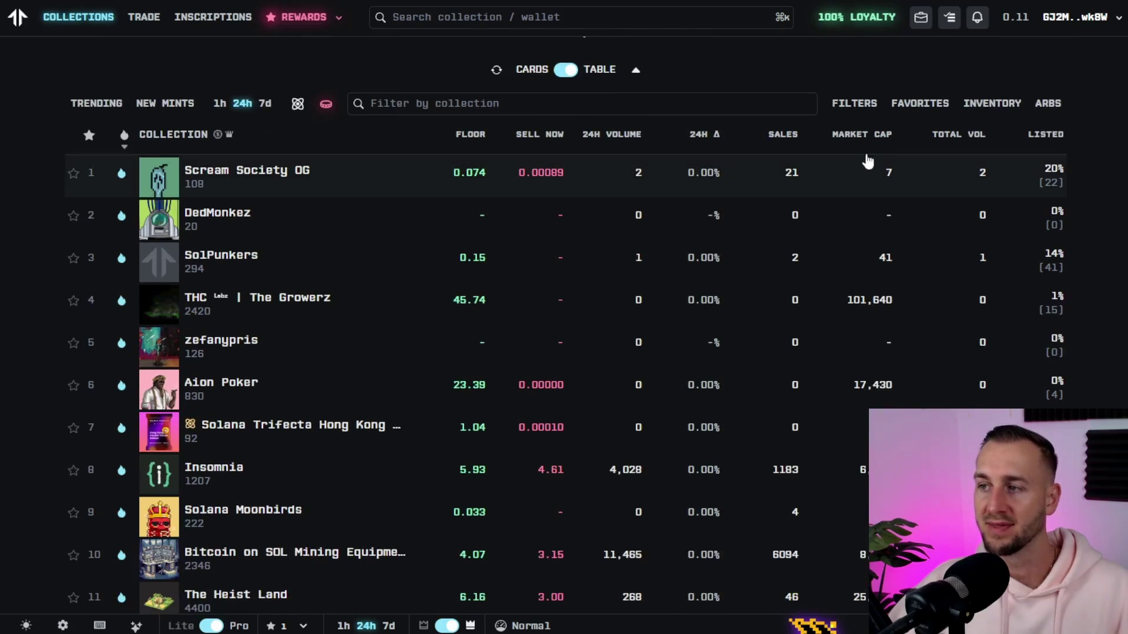
left_click(854, 103)
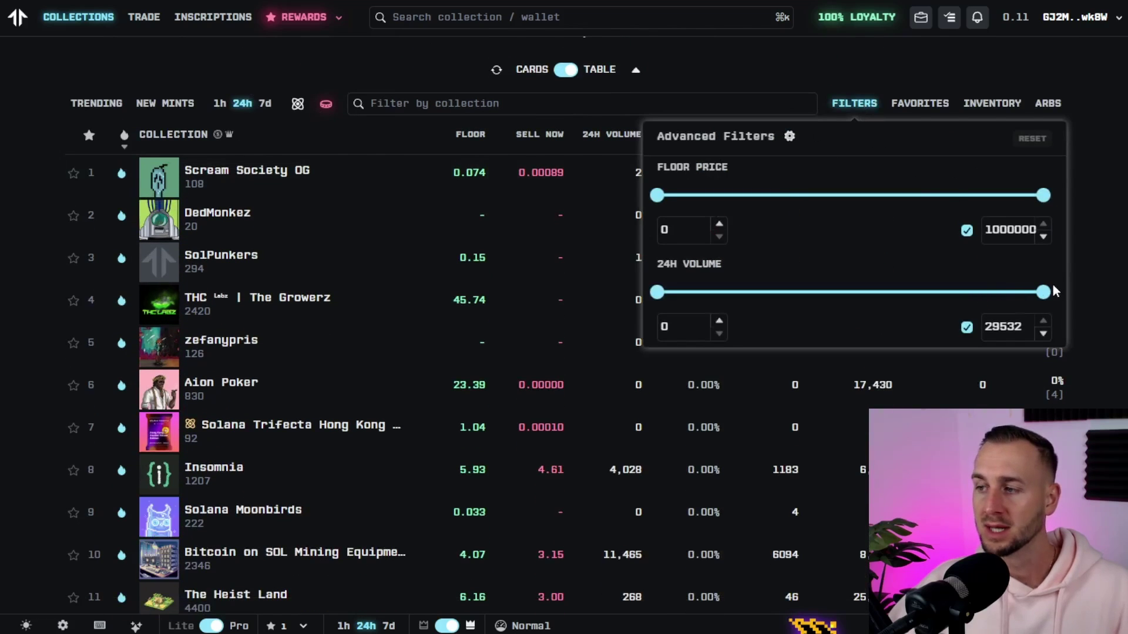
left_click_drag(1043, 291, 973, 292)
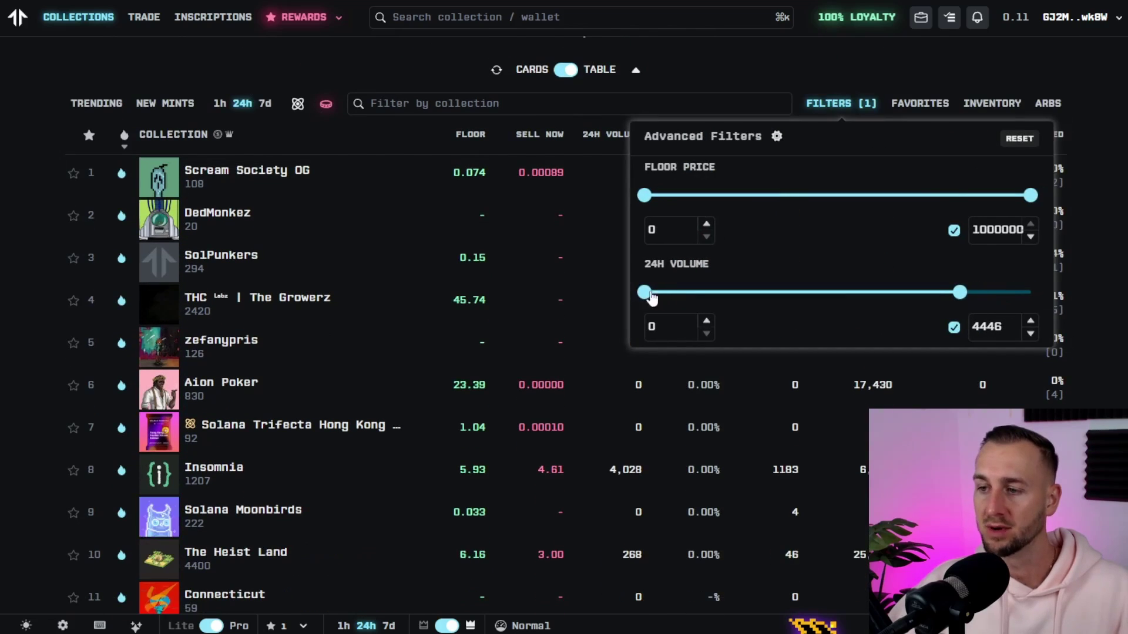
left_click_drag(644, 292, 738, 293)
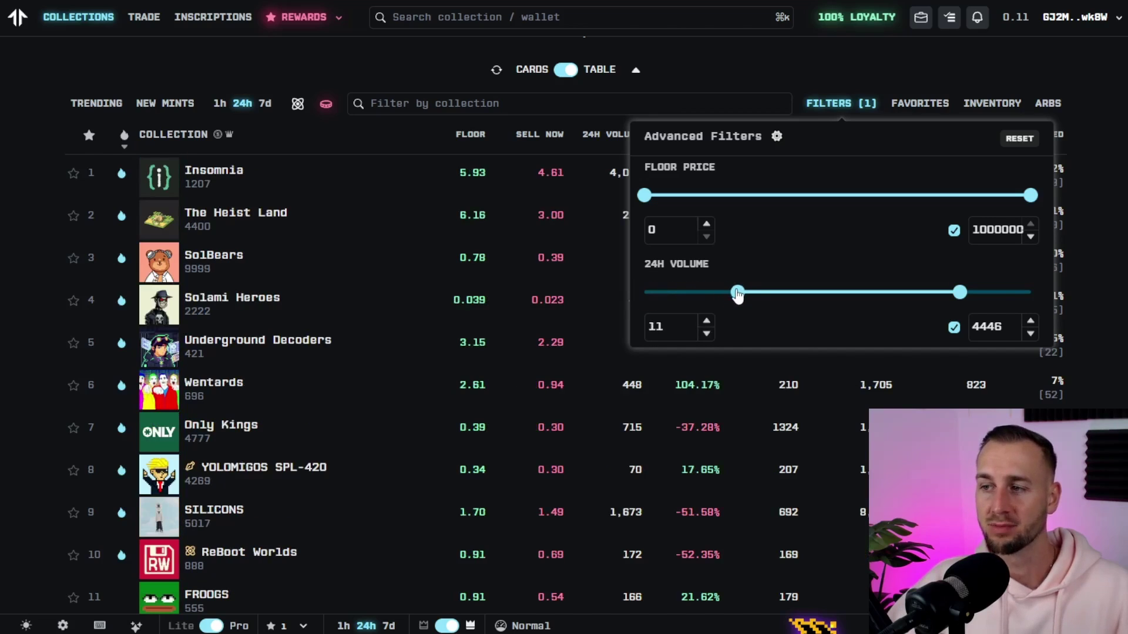
left_click(727, 79)
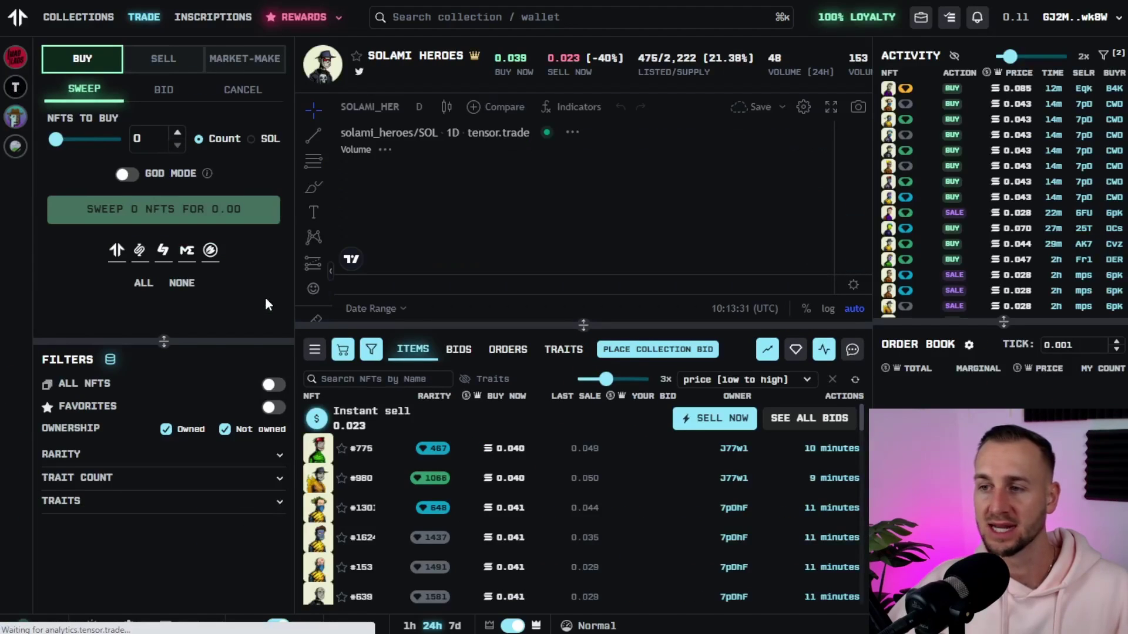
left_click(357, 73)
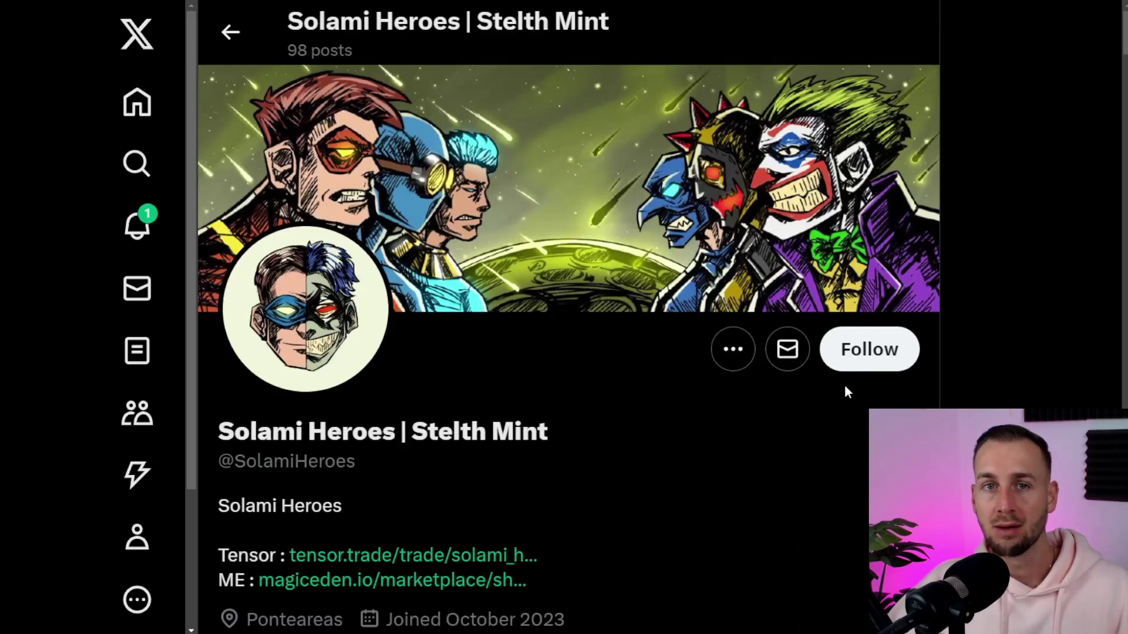
Scroll down through the Solami Heroes posts on X, then back up slightly.
scroll(846, 390, "down", 8)
scroll(846, 392, "down", 12)
scroll(845, 392, "down", 6)
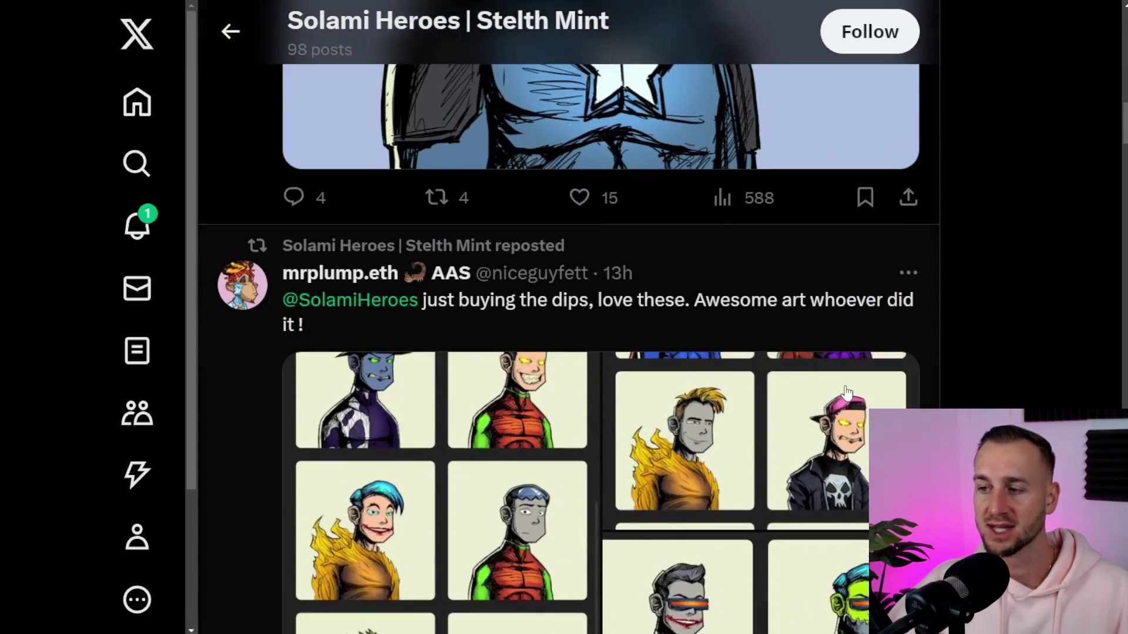
scroll(846, 391, "up", 1)
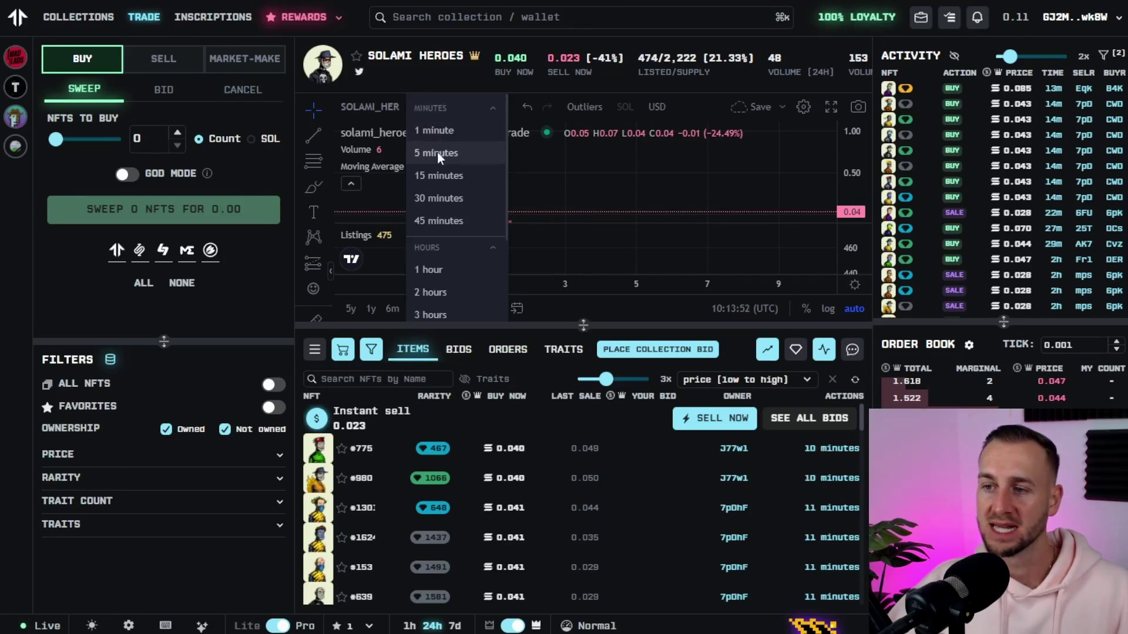
Switch the Solami Heroes chart to 5-minute candles, then return to the collections table.
left_click(437, 153)
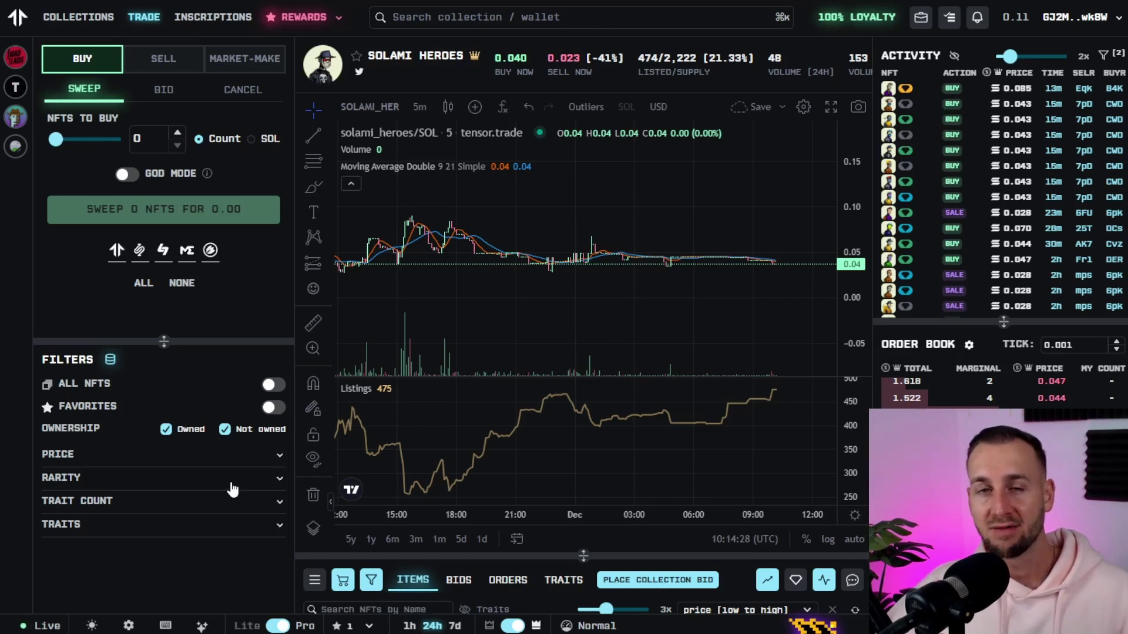
left_click(78, 24)
scroll(101, 230, "down", 2)
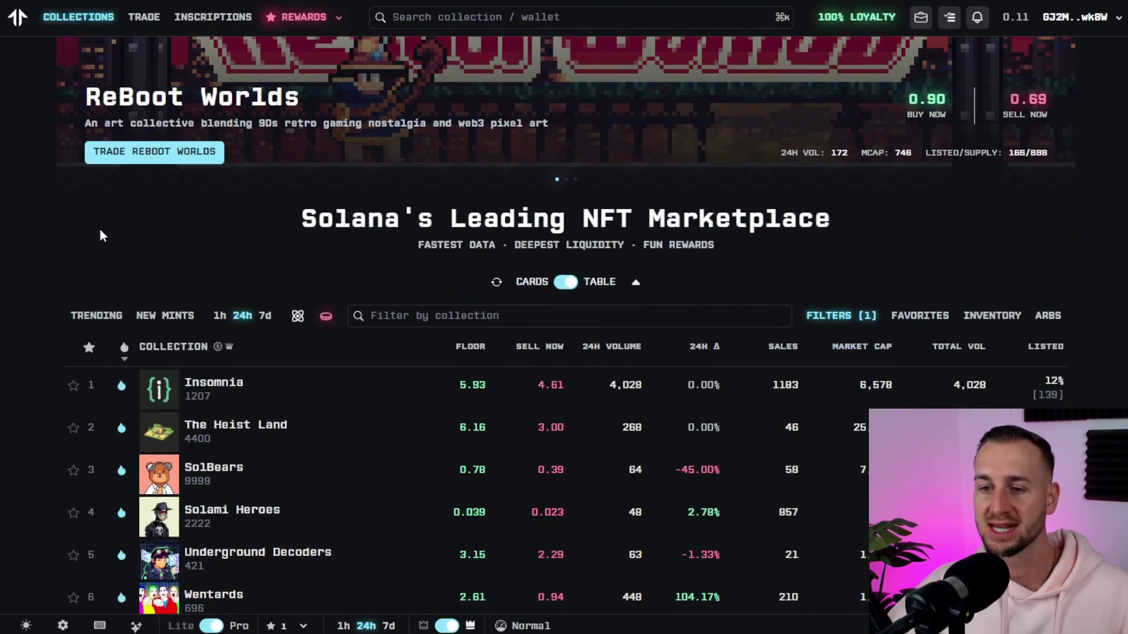
Sort the collections table by 24h volume so Mad Lads leads at 174.97.
left_click(624, 353)
scroll(64, 223, "down", 3)
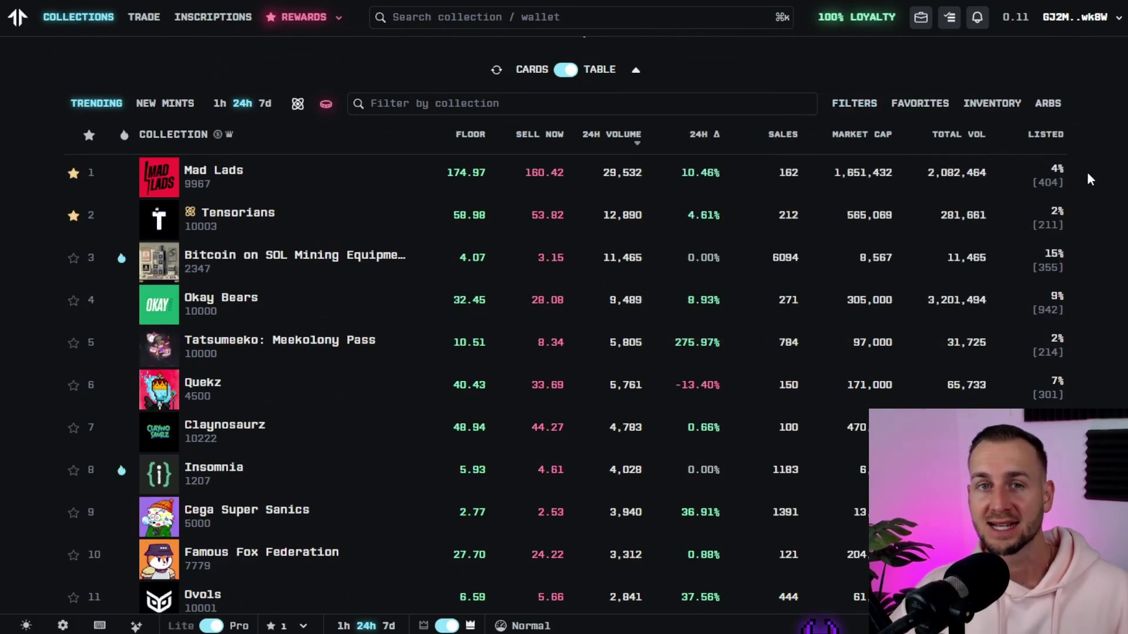